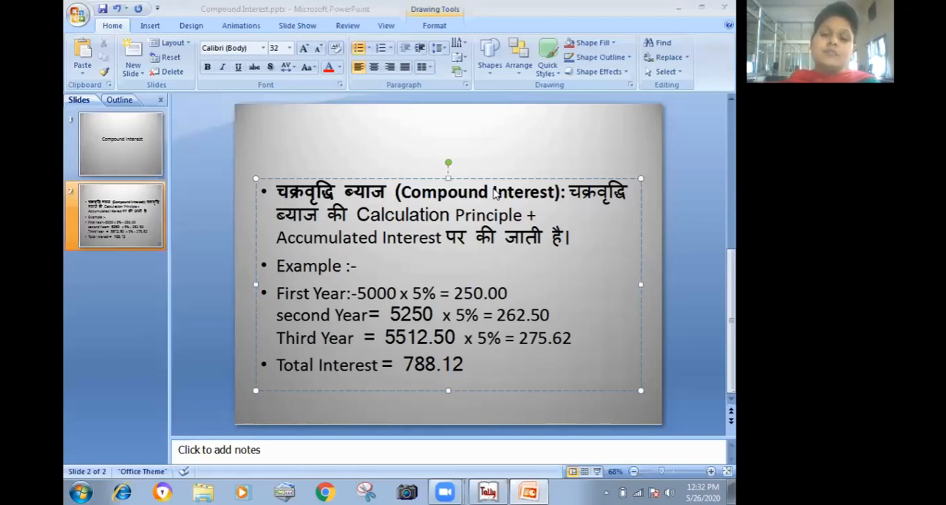
# - Switch to Tally 9 and begin creating a new company named Ddd, using the same mailing name
pyautogui.click(488, 491)
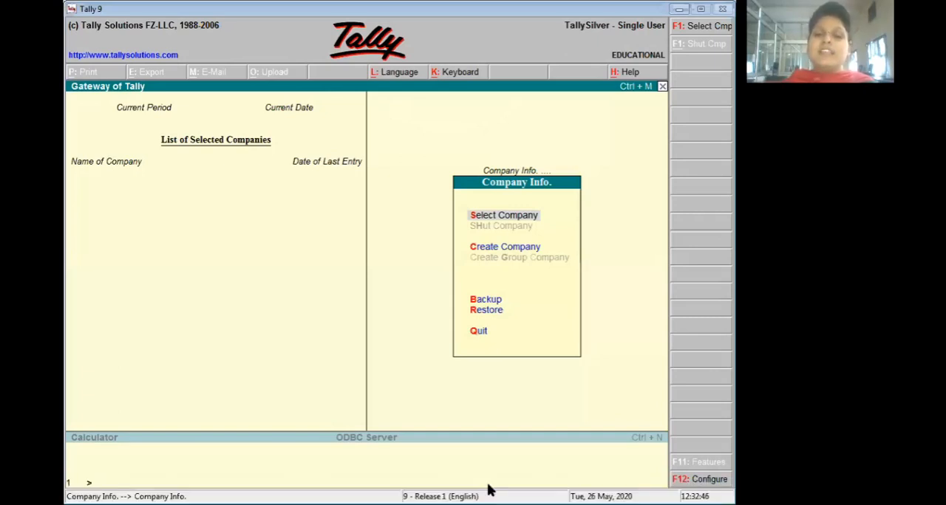
pyautogui.press('Down')
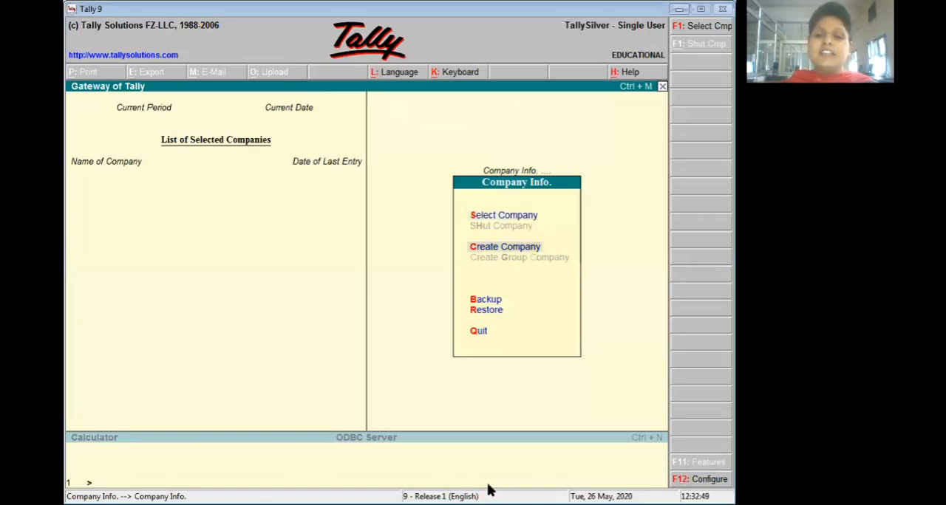
pyautogui.press('Return')
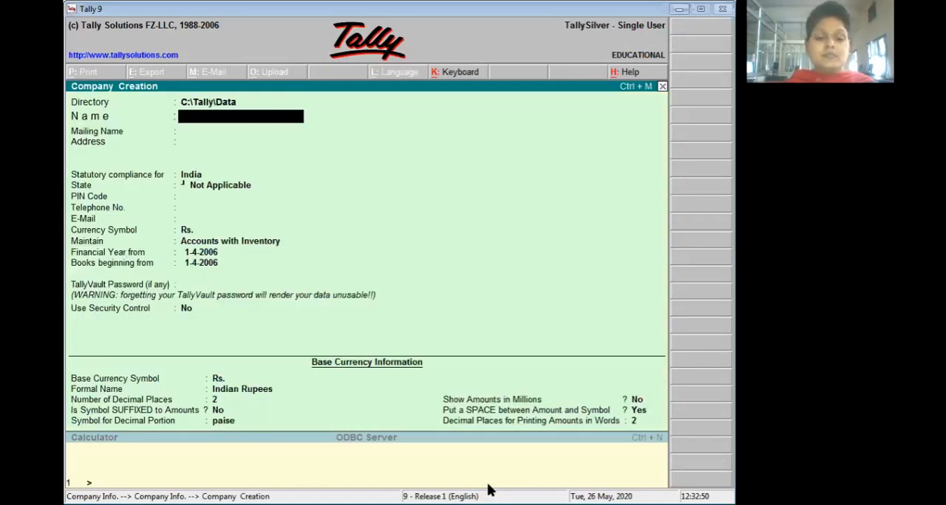
pyautogui.write('Ddd')
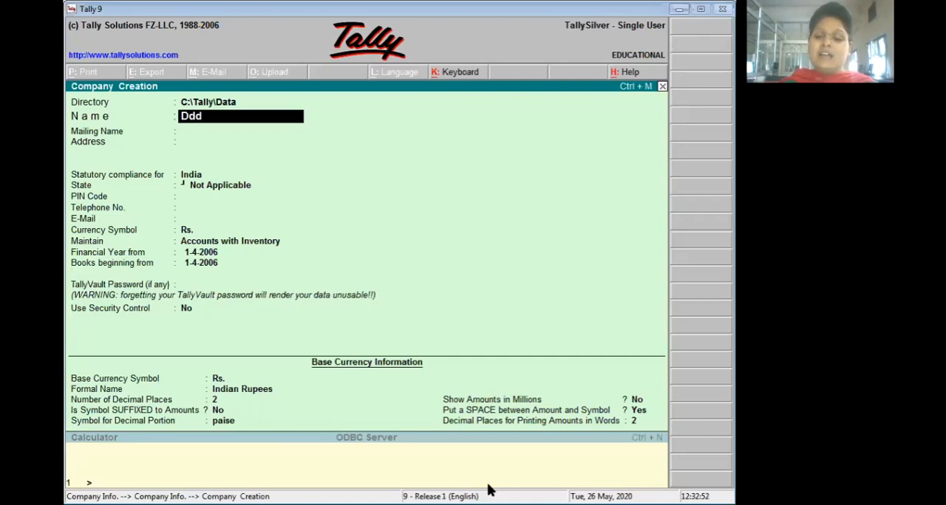
pyautogui.press('Return')
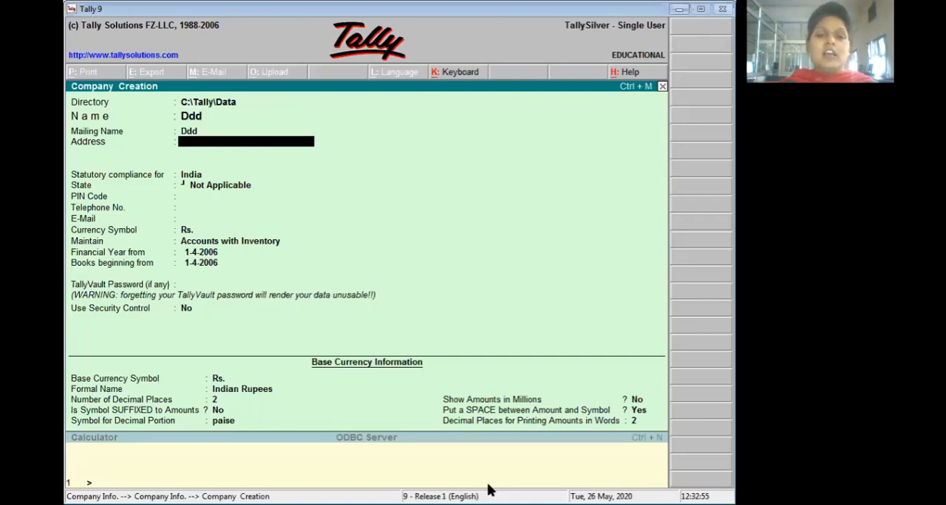
# - Set the new company's state to Haryana and save the company with the remaining defaults
pyautogui.press('Return')
pyautogui.press('Return')
pyautogui.write('H')
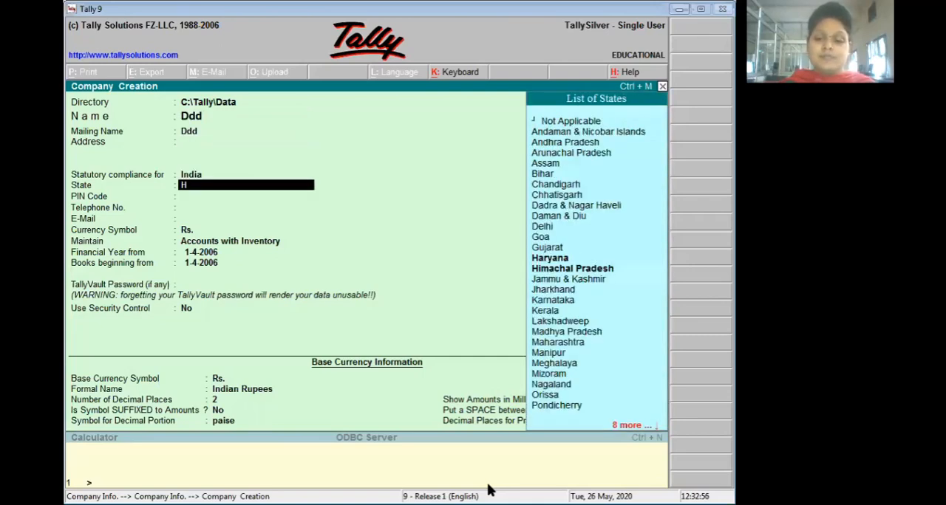
pyautogui.press('Return')
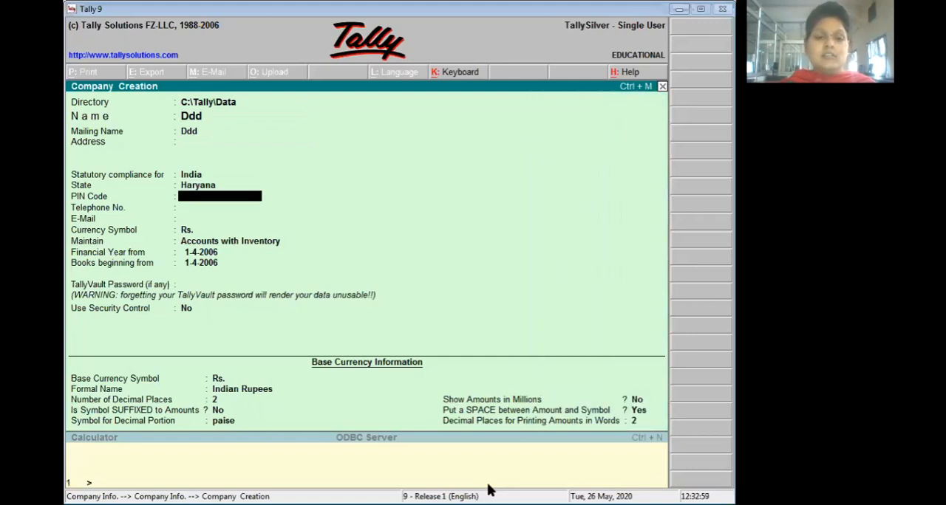
pyautogui.hotkey('ctrl', 'a')
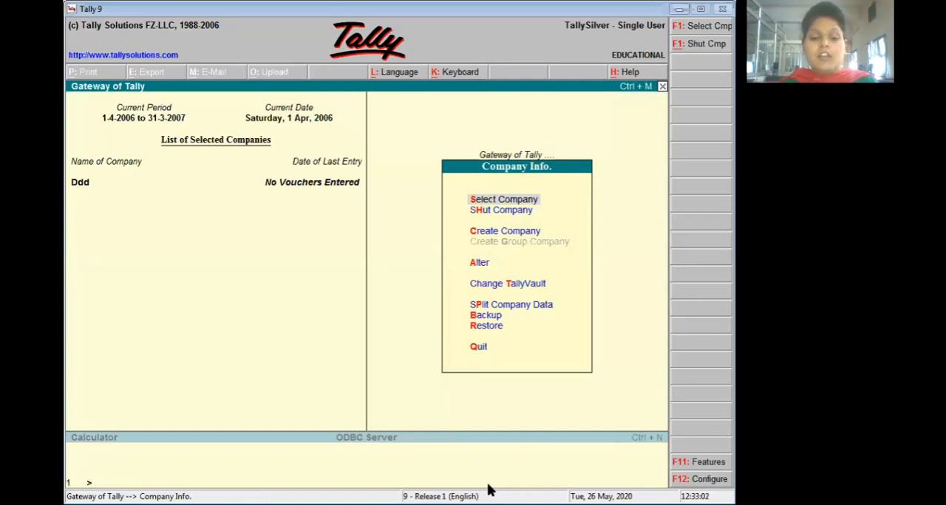
# - Activate interest calculation with advanced parameters in the company's accounting features
pyautogui.press('F11')
pyautogui.press('Return')
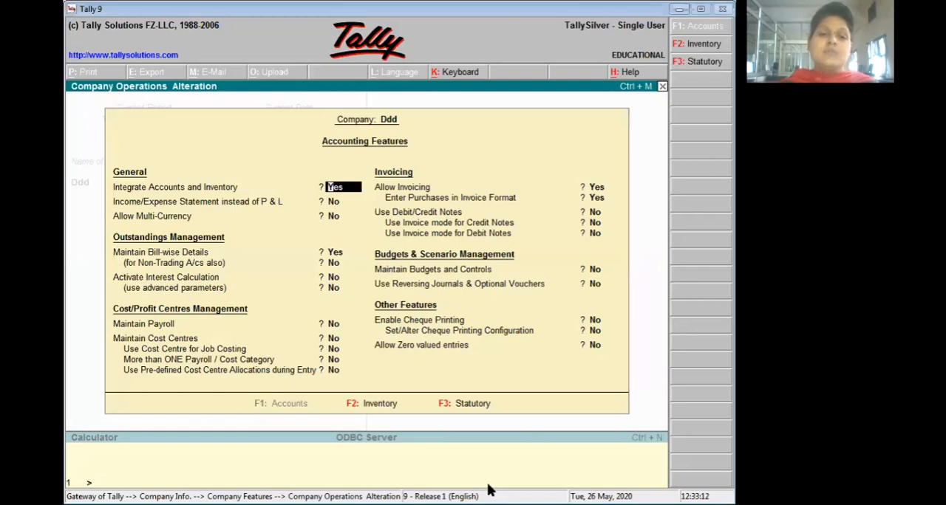
pyautogui.press('Return')
pyautogui.press('Return')
pyautogui.press('Return')
pyautogui.press('Return')
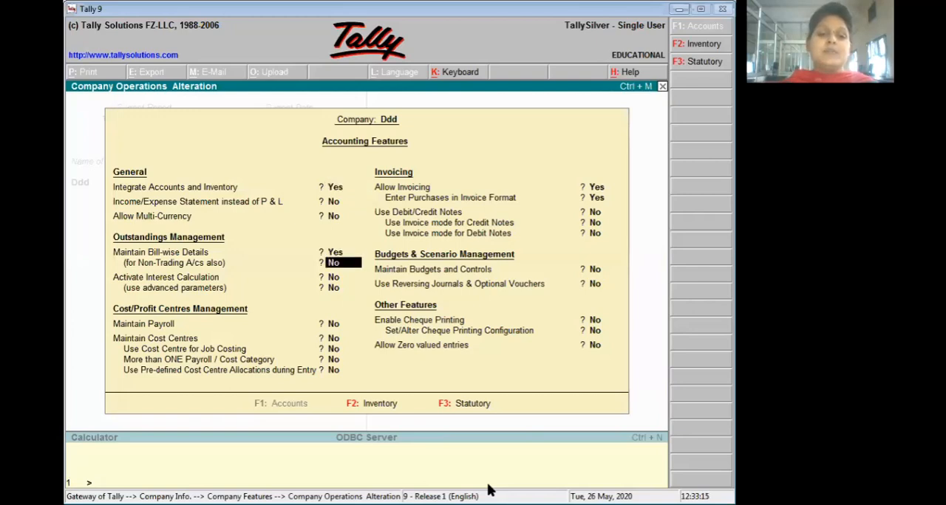
pyautogui.press('Return')
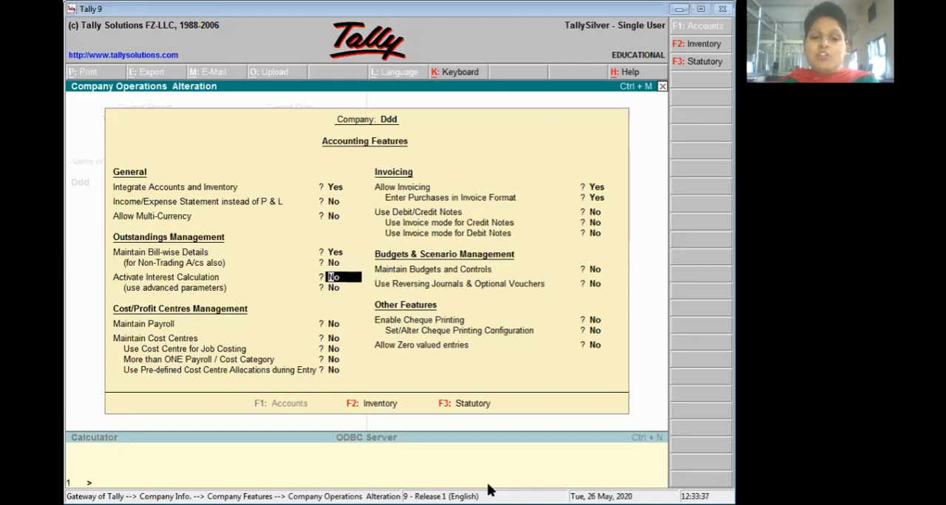
pyautogui.write('y')
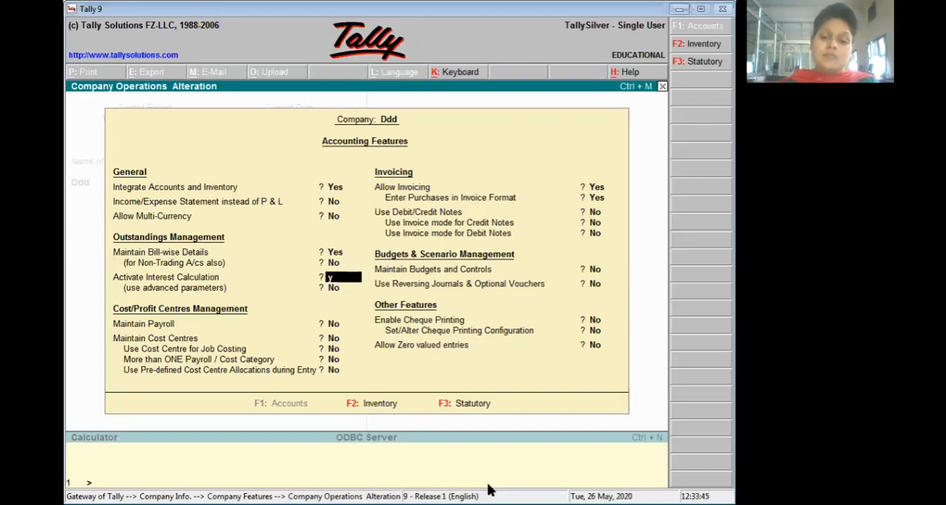
pyautogui.press('Return')
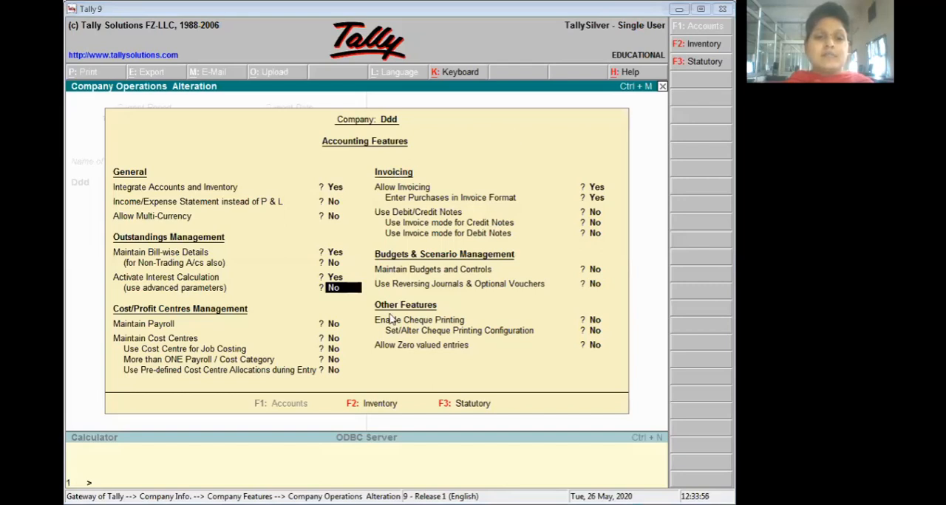
pyautogui.click(345, 291)
pyautogui.write('y')
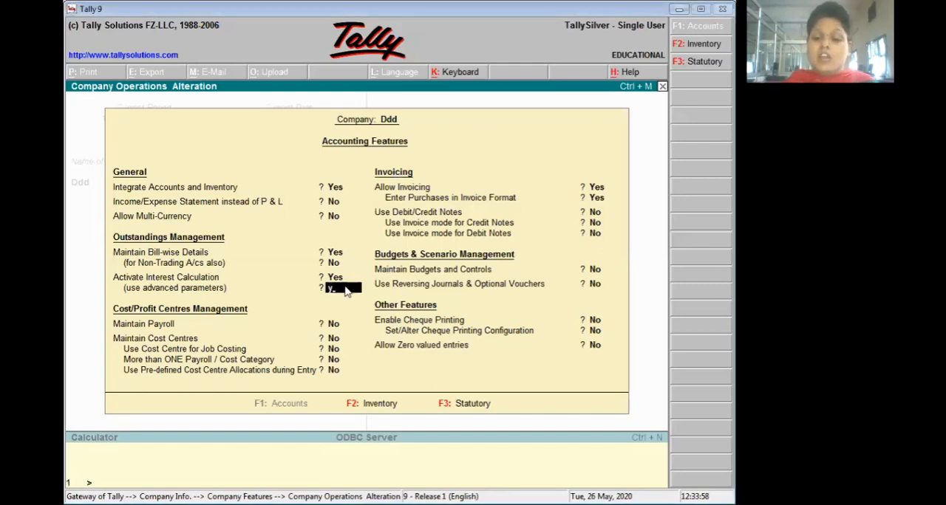
pyautogui.press('Return')
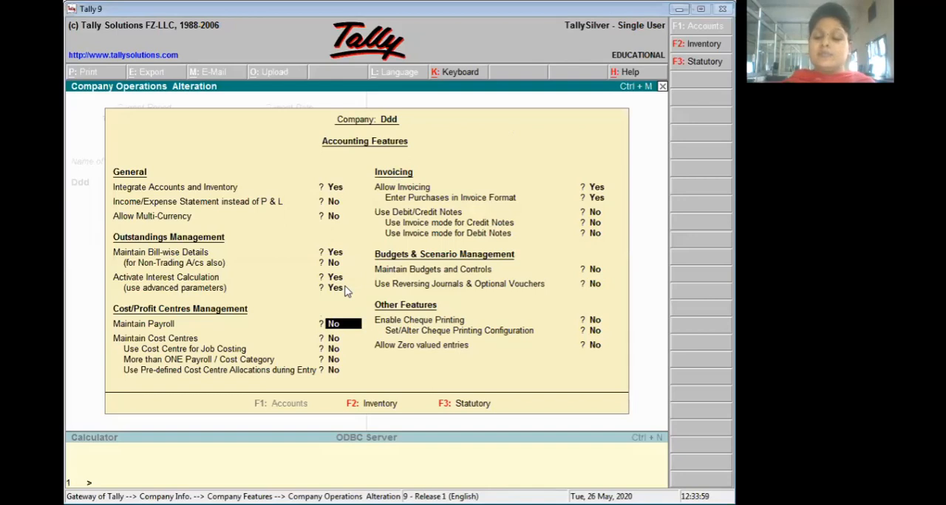
# - Enable debit/credit notes with invoice mode for both credit and debit notes, and save the accounting features
pyautogui.press('Return')
pyautogui.press('Return')
pyautogui.press('Return')
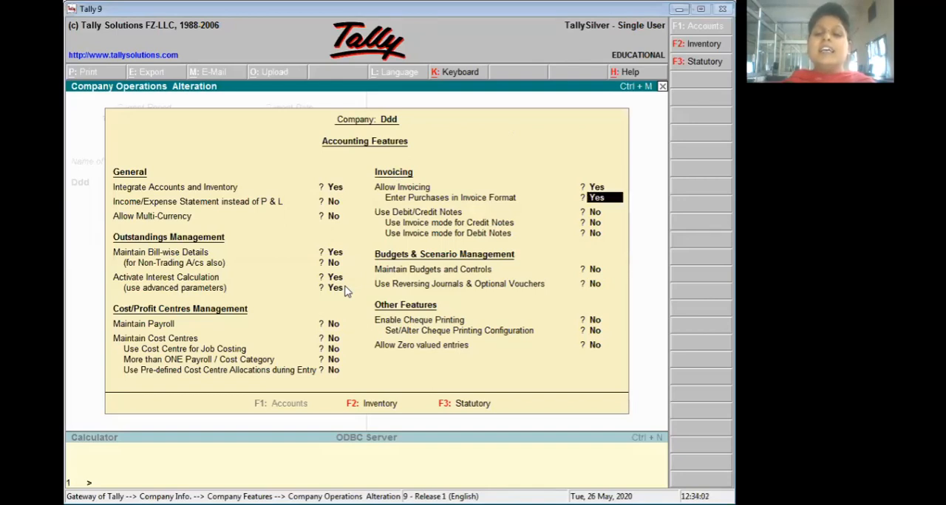
pyautogui.press('Return')
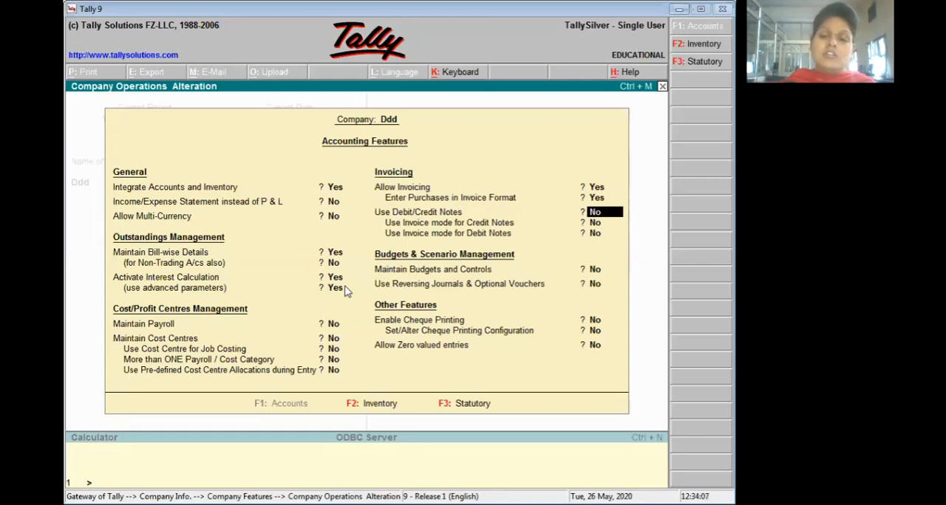
pyautogui.write('y')
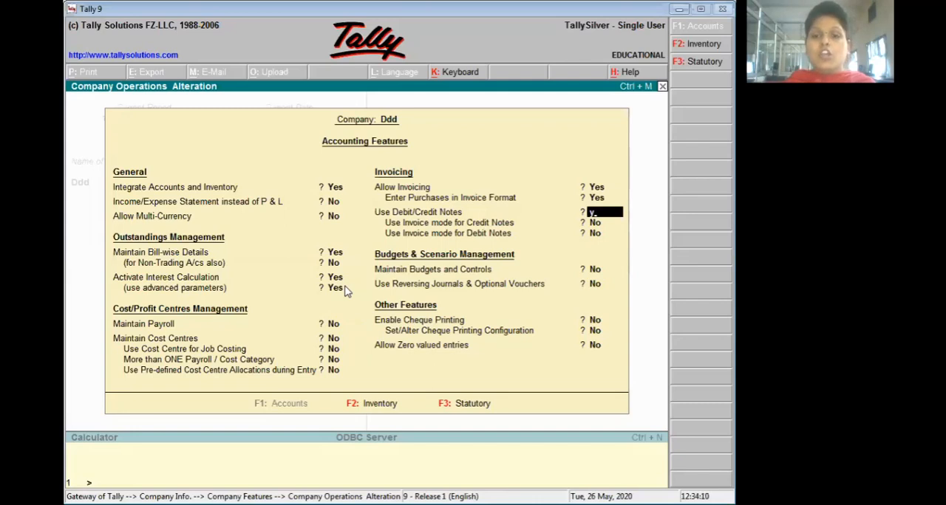
pyautogui.press('Return')
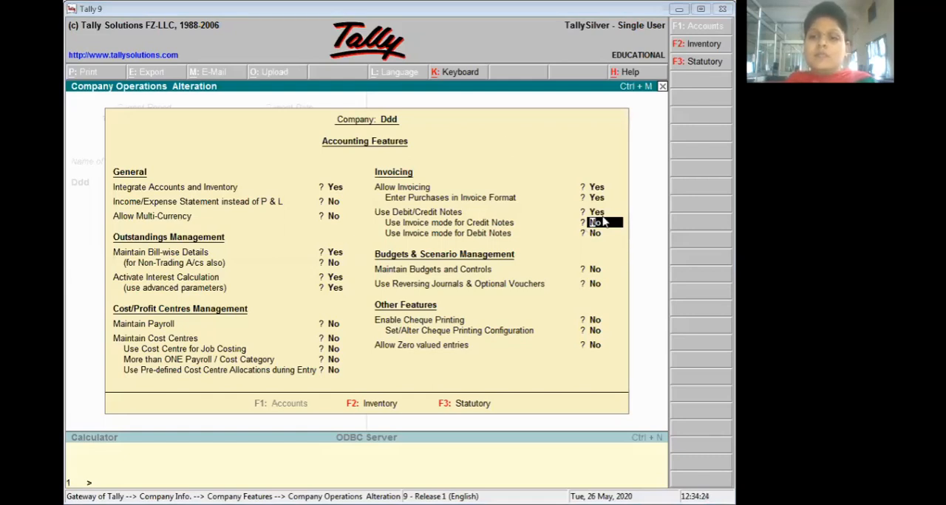
pyautogui.press('Up')
pyautogui.write('y')
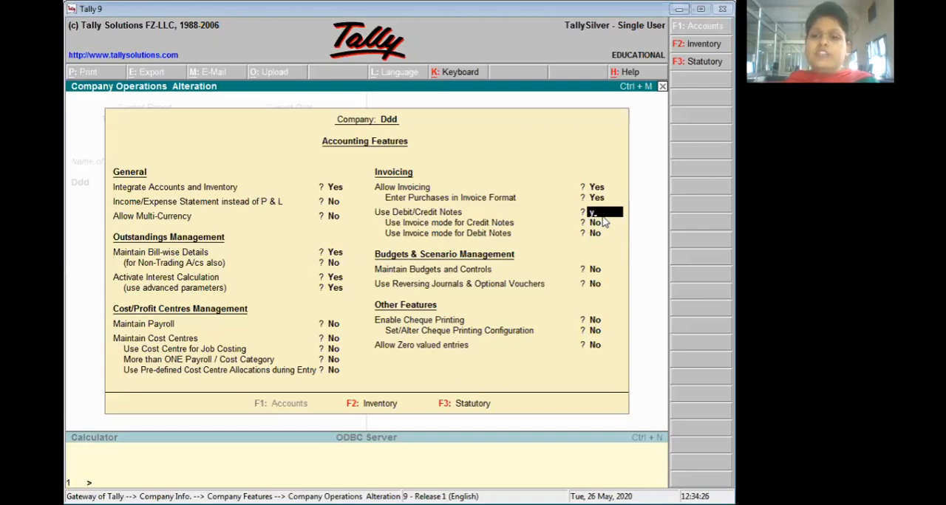
pyautogui.press('Return')
pyautogui.write('y')
pyautogui.press('Return')
pyautogui.write('y')
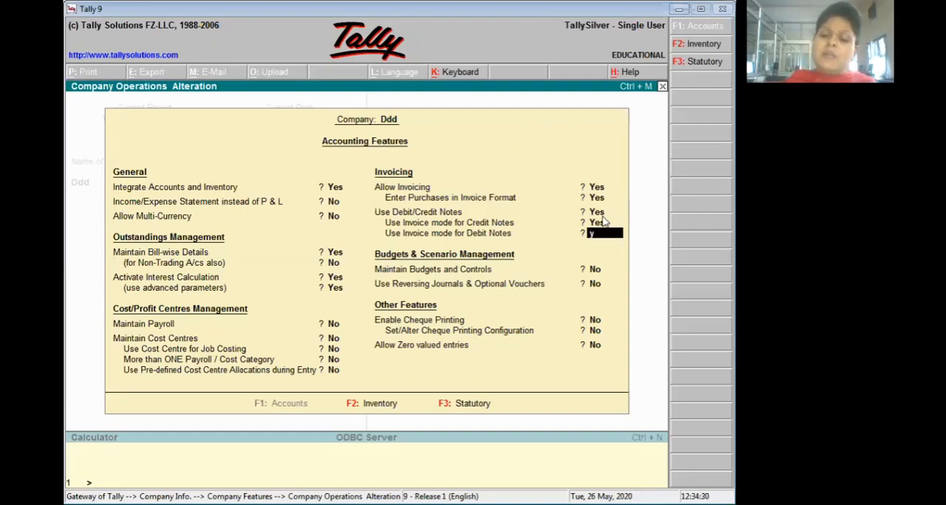
pyautogui.press('Return')
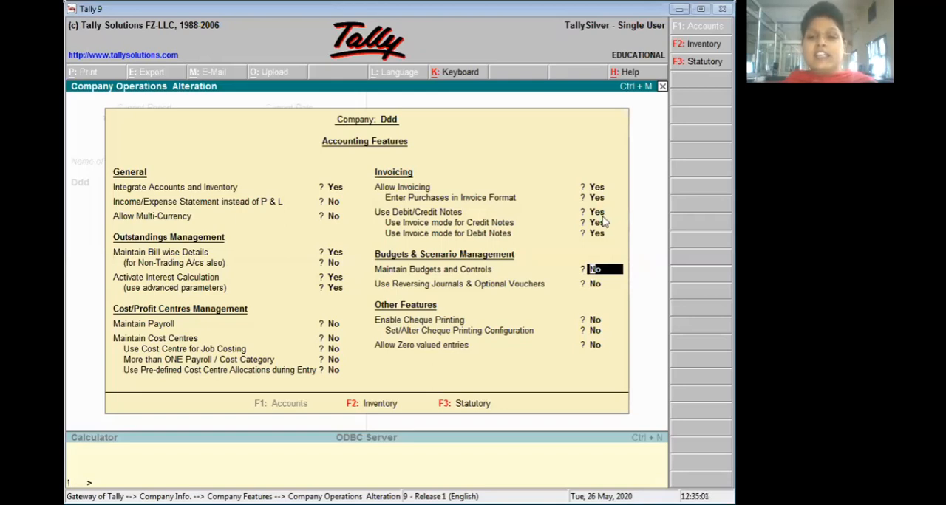
pyautogui.hotkey('ctrl', 'a')
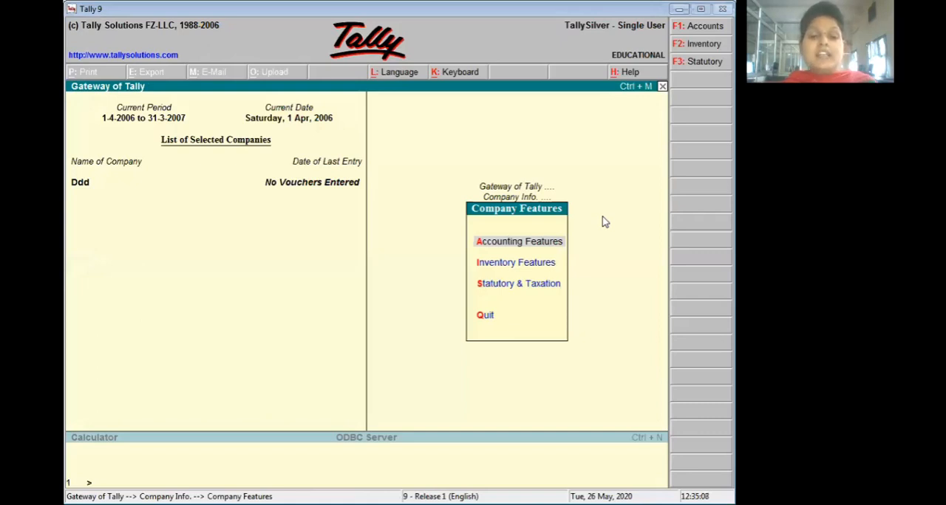
# - Start a purchase voucher from the accounting vouchers and set its reference to 2
pyautogui.press('Escape')
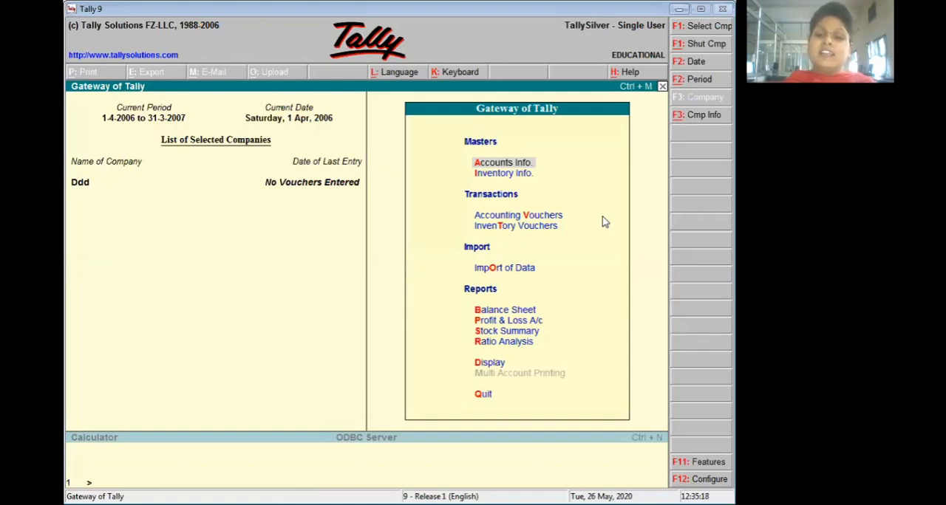
pyautogui.press('Down')
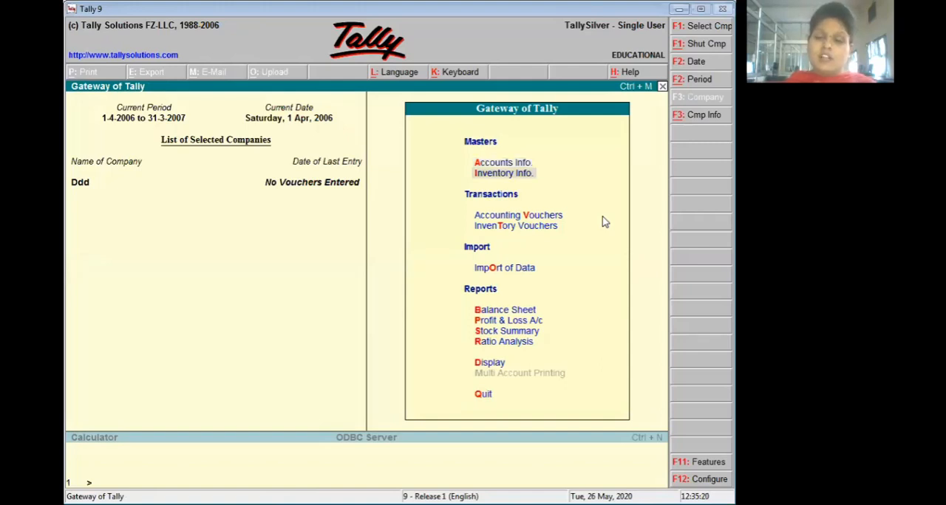
pyautogui.press('Down')
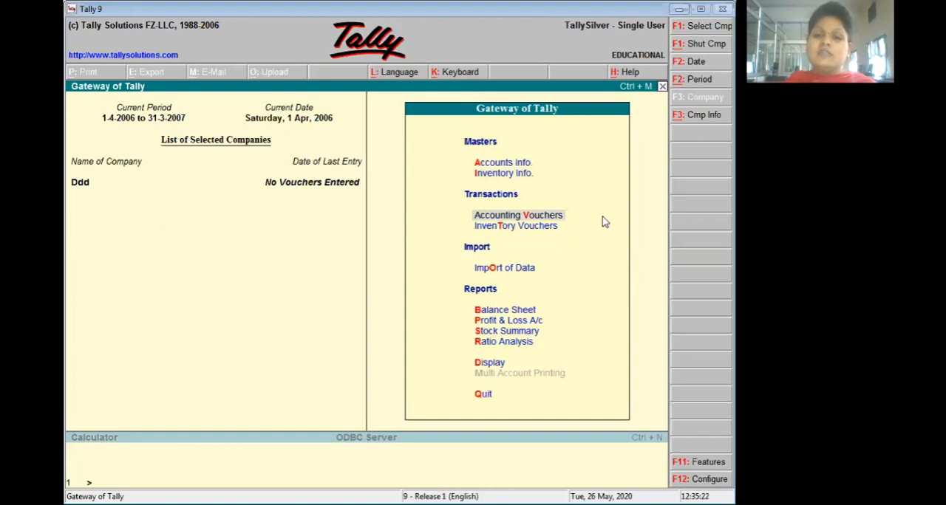
pyautogui.press('Return')
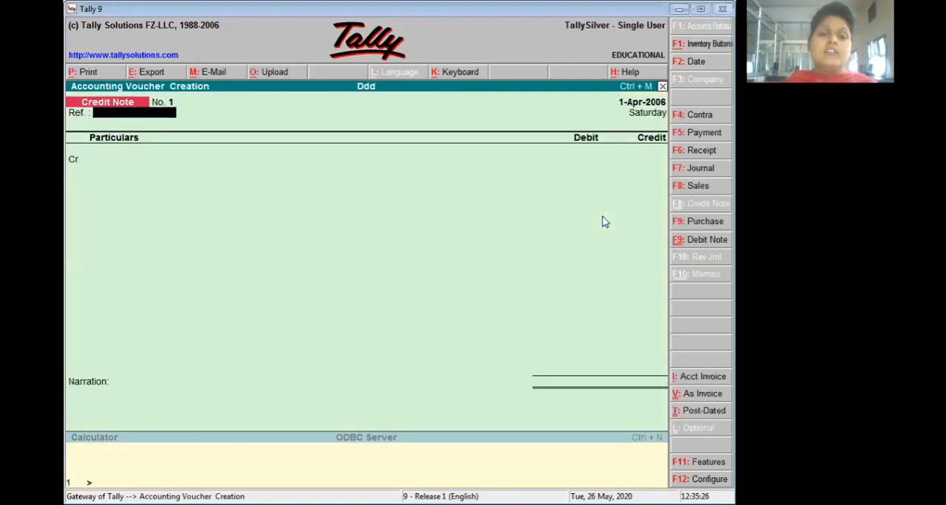
pyautogui.press('F9')
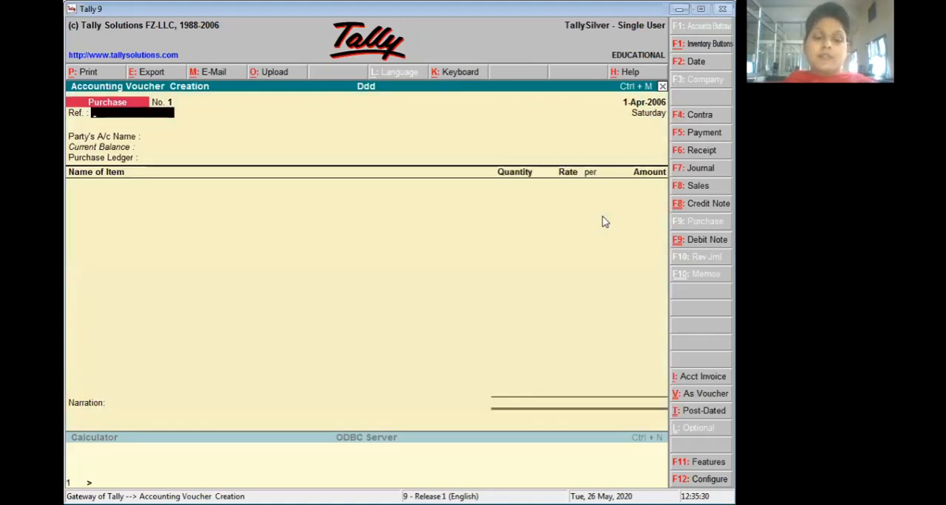
pyautogui.write('2')
pyautogui.press('Return')
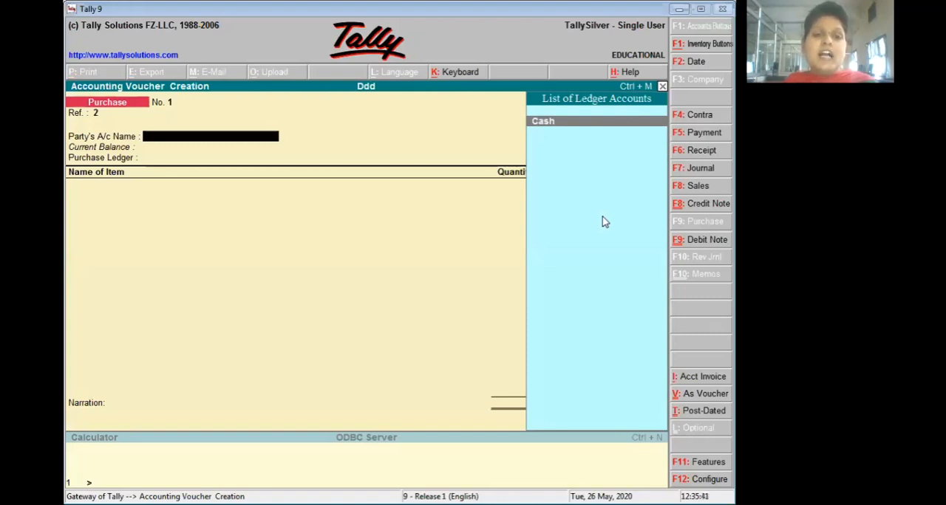
# - Create a party ledger named Ra from the purchase voucher and place it under Sundry Creditors
pyautogui.hotkey('alt', 'c')
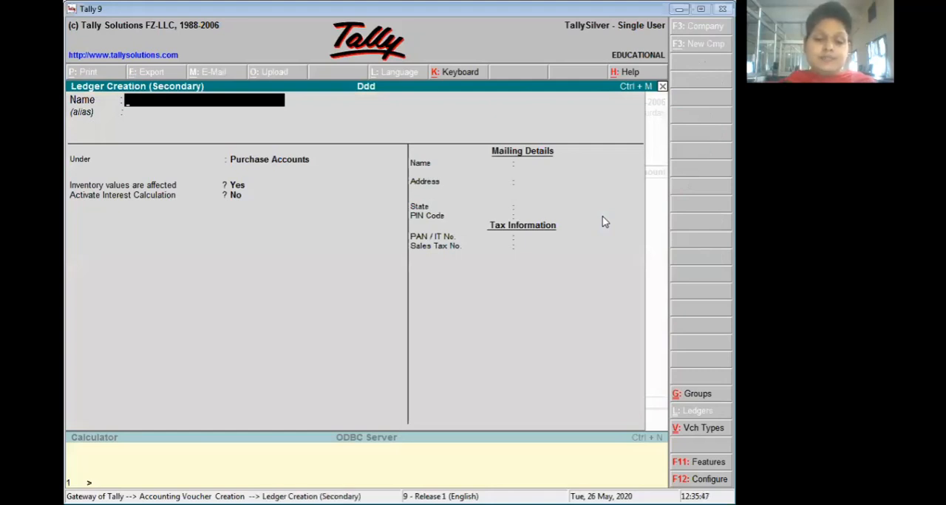
pyautogui.write('H')
pyautogui.press('BackSpace')
pyautogui.write('Ra')
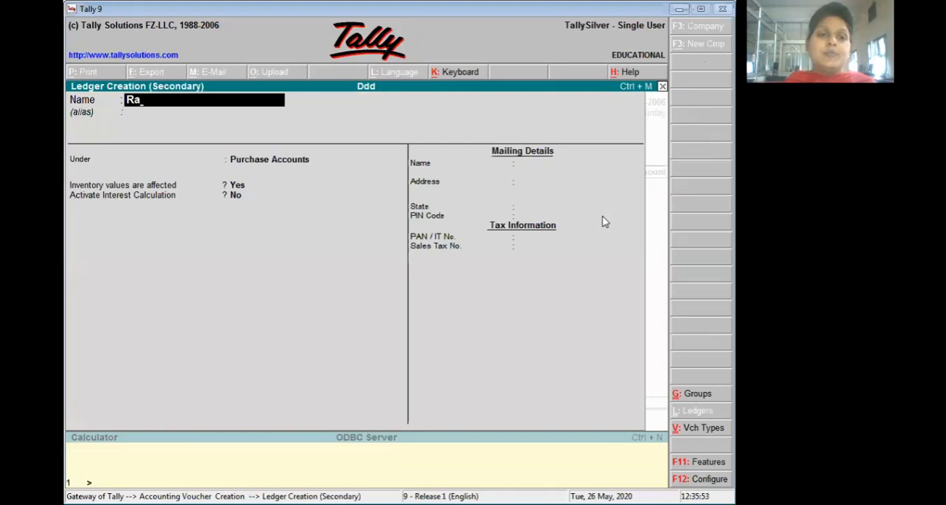
pyautogui.press('Return')
pyautogui.press('Return')
pyautogui.write('S')
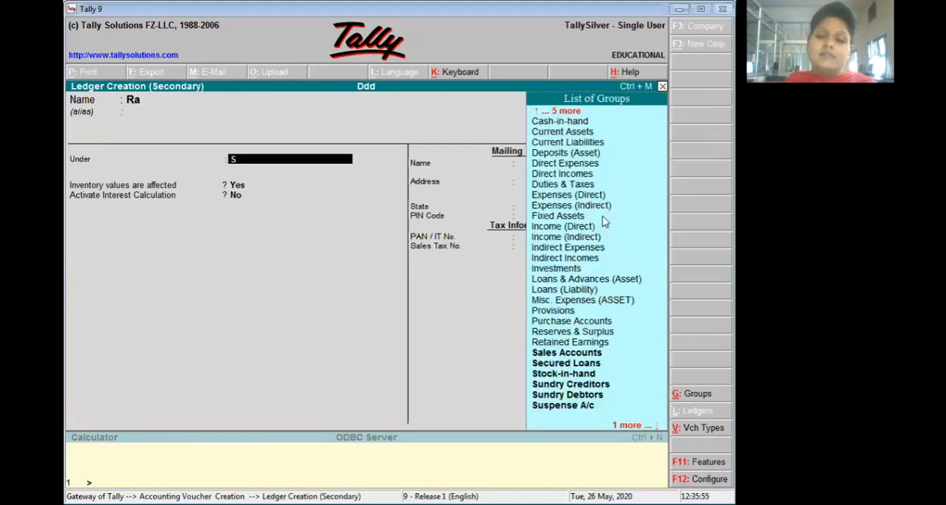
pyautogui.press('Down')
pyautogui.press('Up')
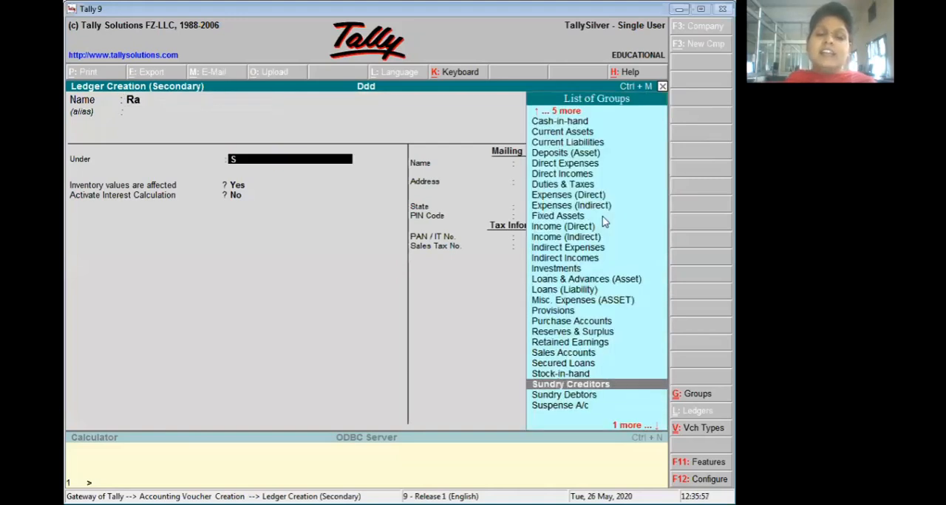
pyautogui.press('Return')
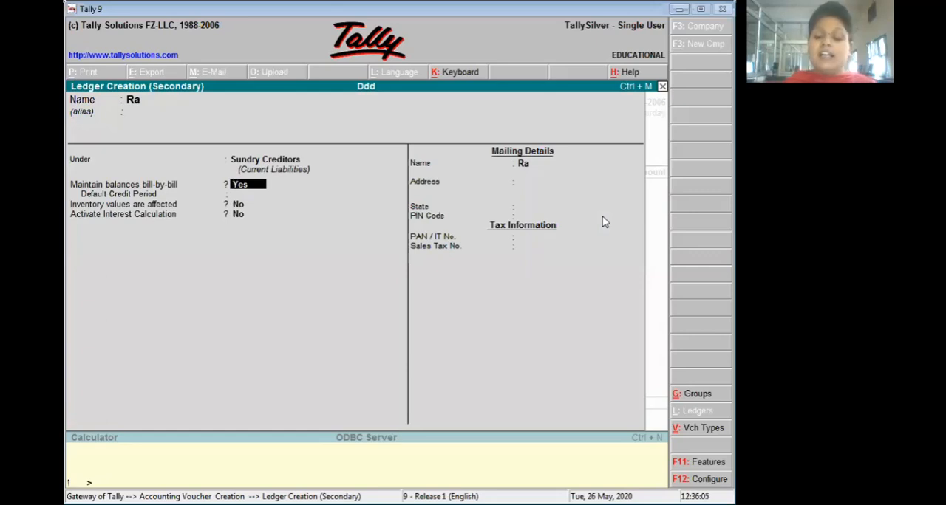
# - Keep bill-by-bill balances for the ledger with a 30-day default credit period, and activate its interest calculation
pyautogui.press('Return')
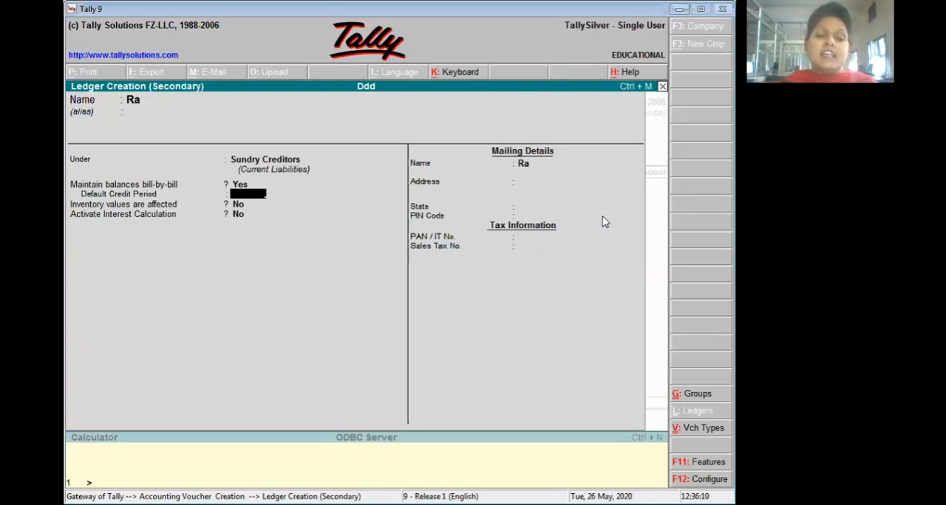
pyautogui.write('30')
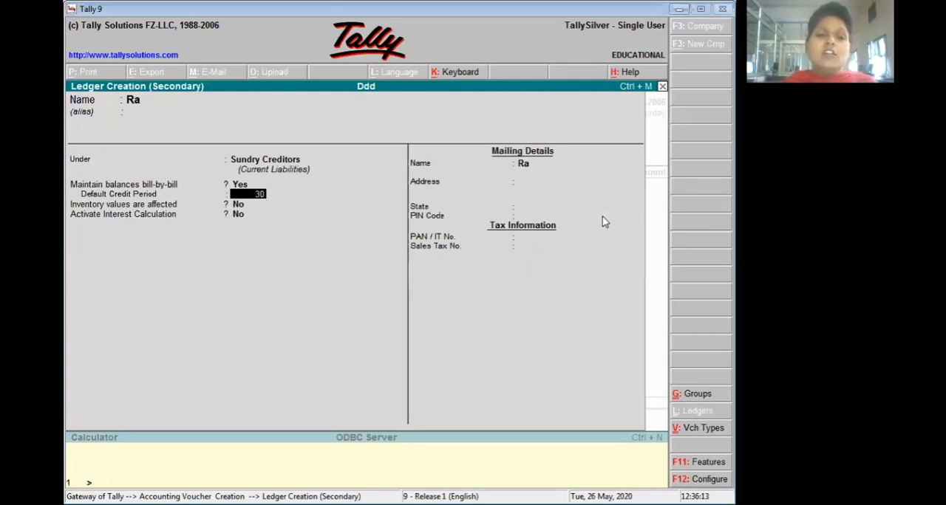
pyautogui.press('Return')
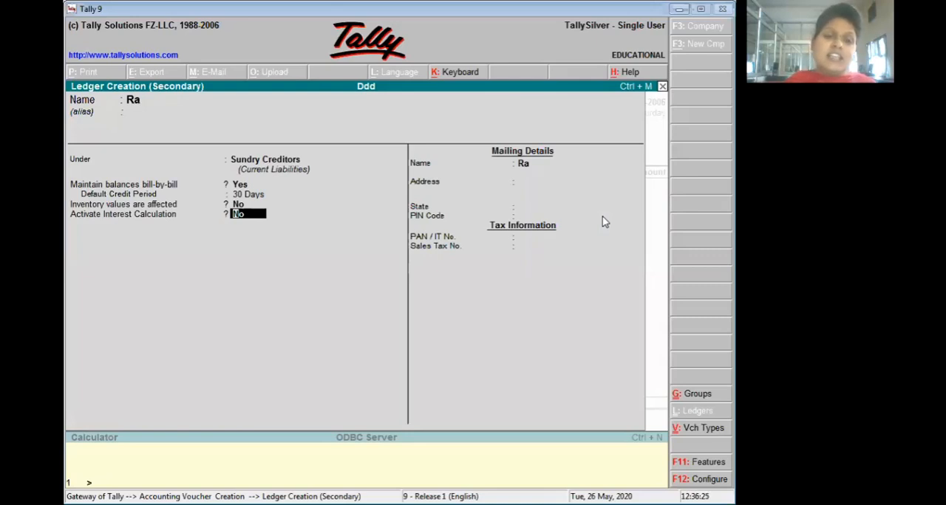
pyautogui.write('y')
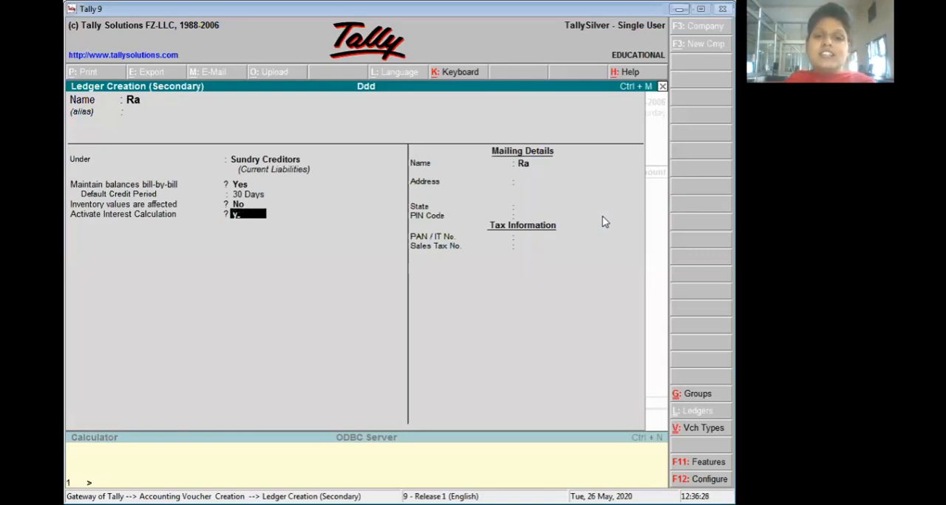
pyautogui.press('Return')
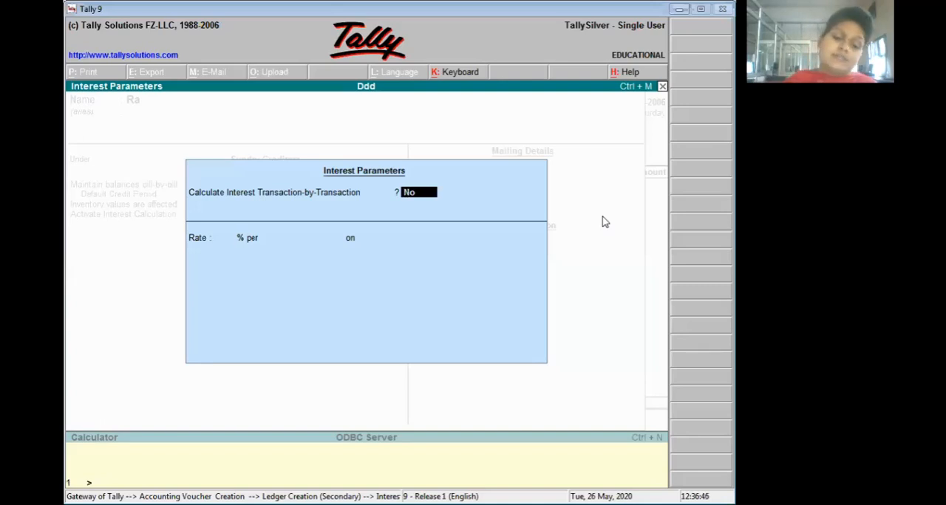
# - Calculate interest transaction-by-transaction without overriding parameters for each transaction, at 5% per 365-day year on all balances
pyautogui.write('y')
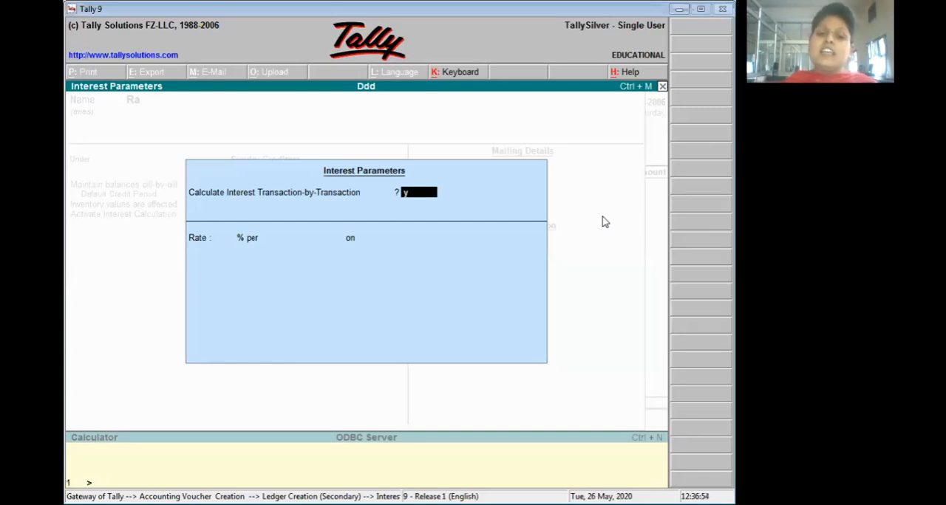
pyautogui.press('Return')
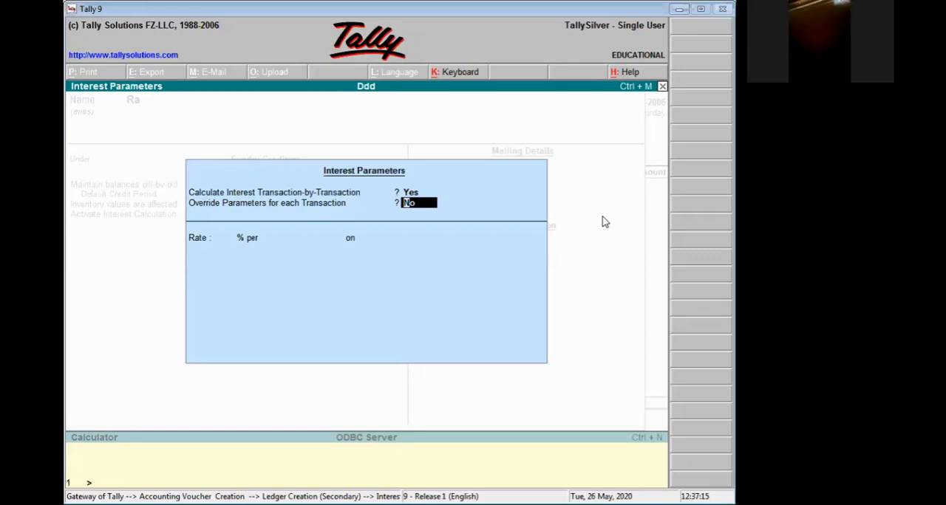
pyautogui.press('Return')
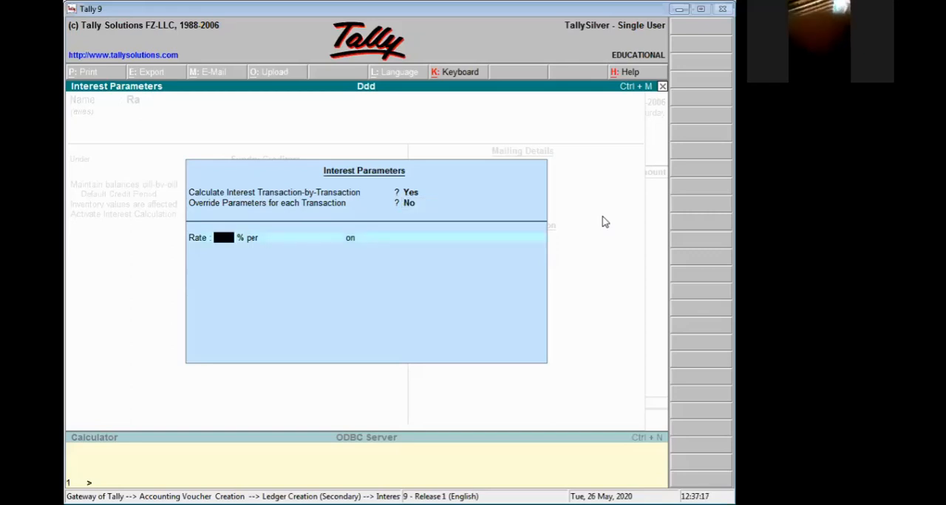
pyautogui.write('5')
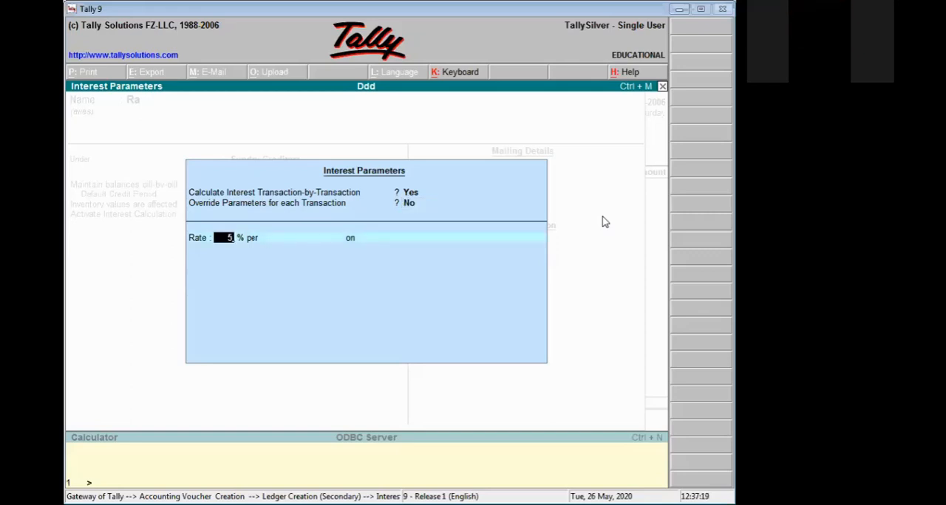
pyautogui.press('Return')
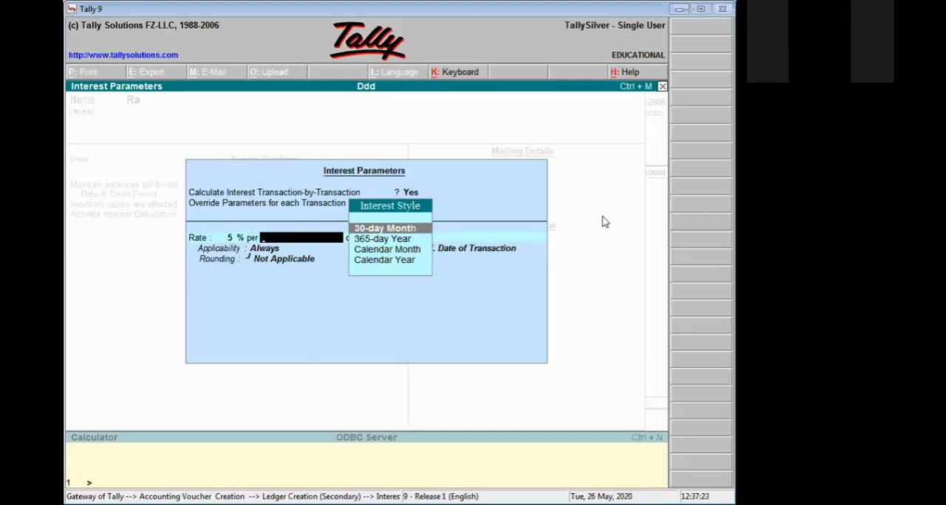
pyautogui.press('Down')
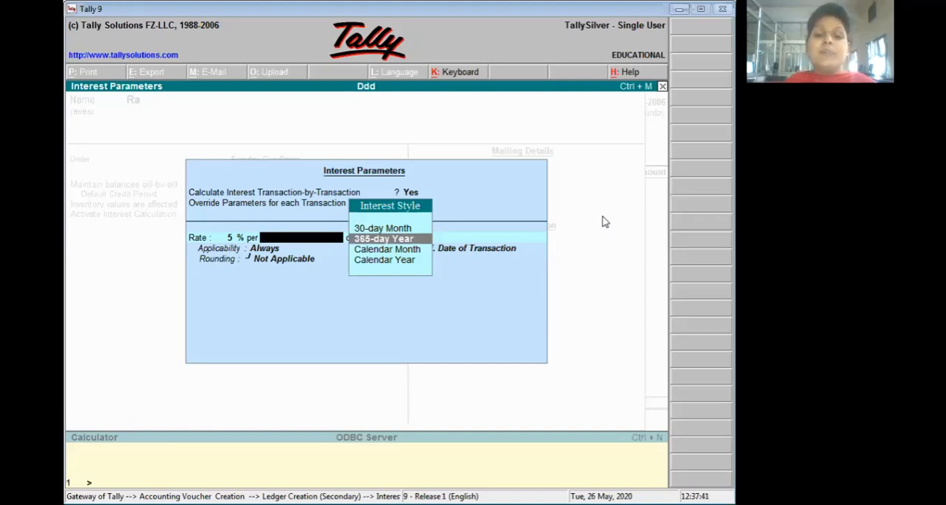
pyautogui.press('Return')
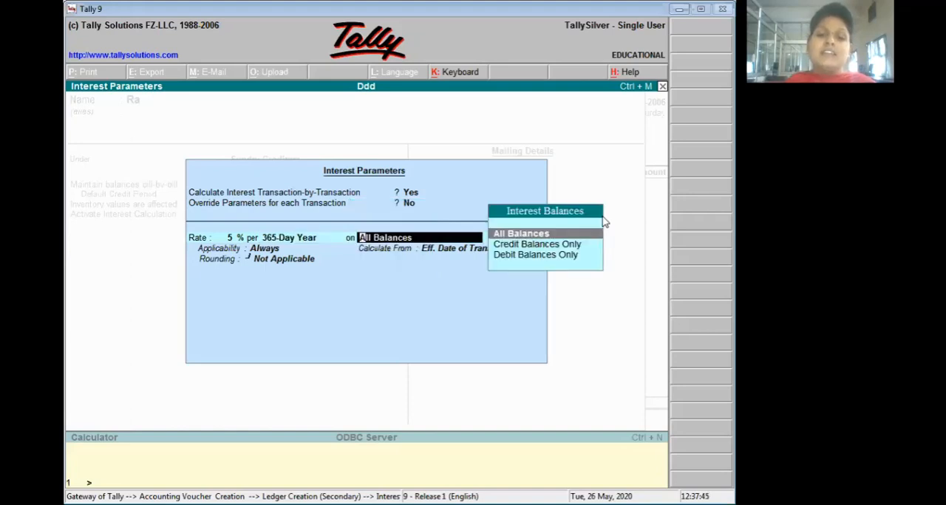
pyautogui.press('Return')
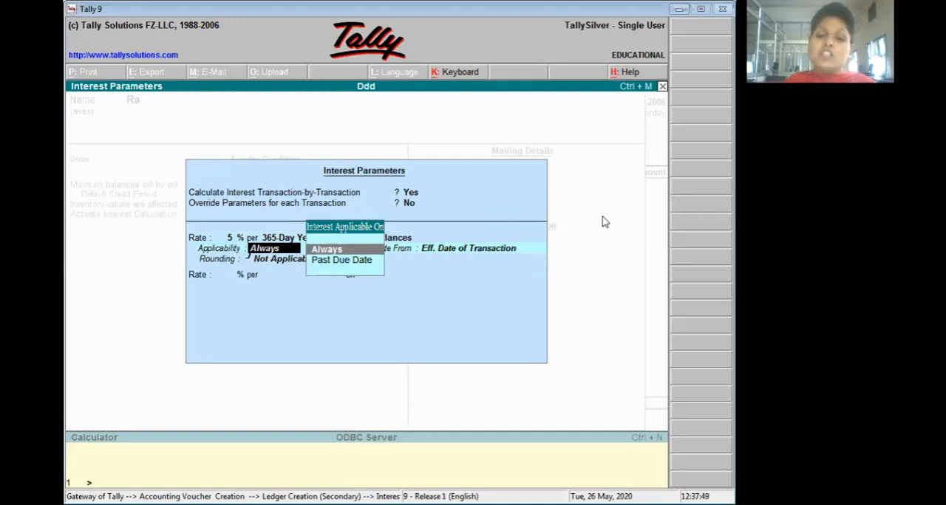
# - Apply the interest past the due date by 1 day, calculated from the effective date of transaction
pyautogui.press('Down')
pyautogui.press('Return')
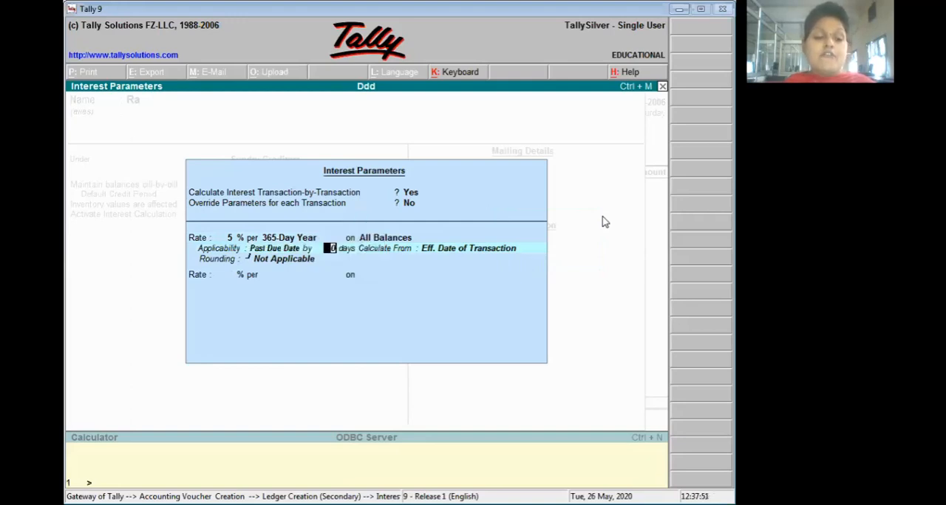
pyautogui.write('1')
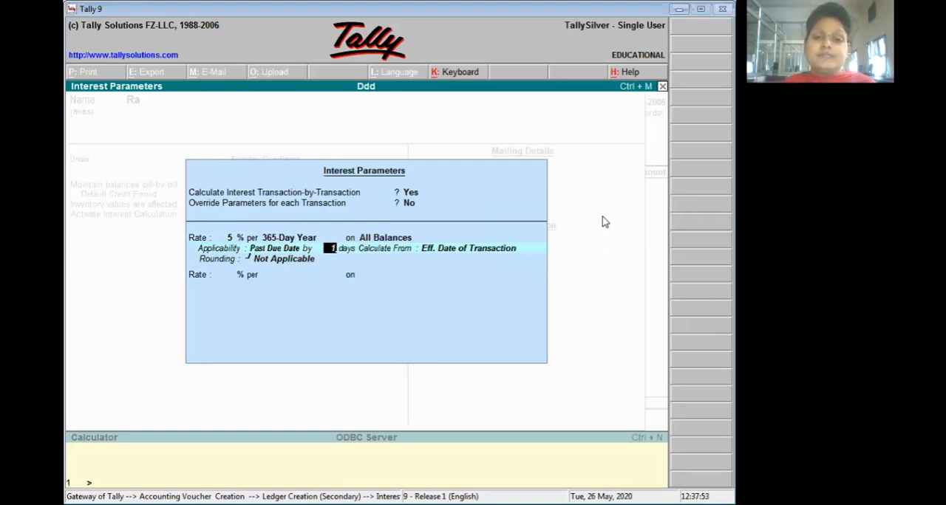
pyautogui.press('Return')
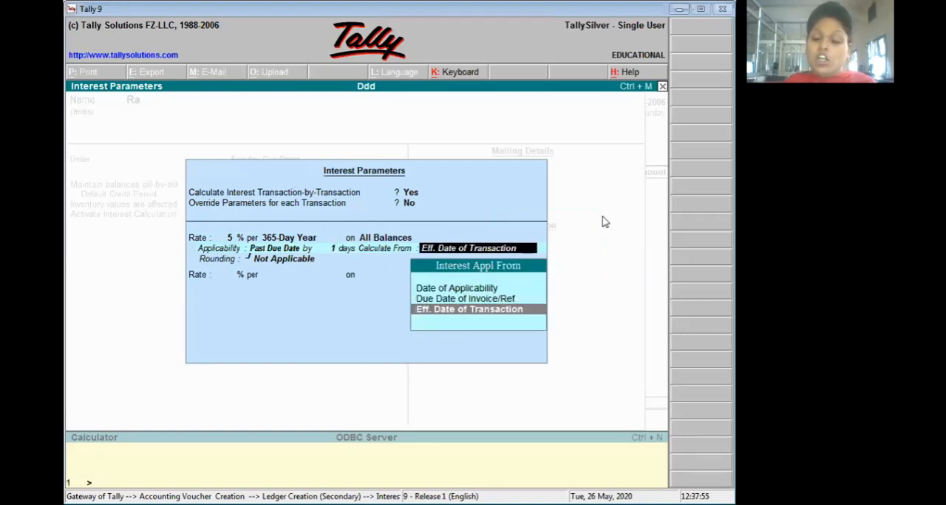
pyautogui.press('Return')
# - Set normal rounding with a limit of 1 for the interest and accept the interest parameters
pyautogui.press('Down')
pyautogui.press('Down')
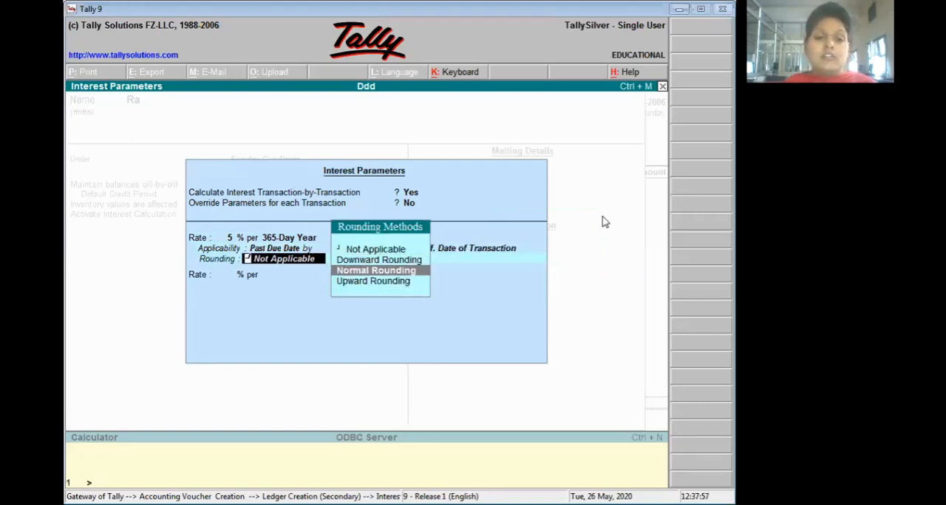
pyautogui.press('Return')
pyautogui.write('1')
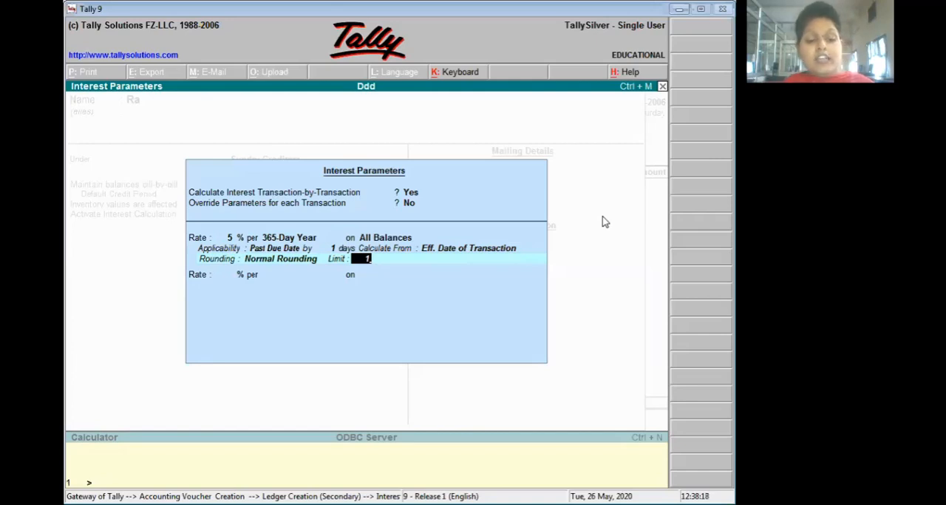
pyautogui.press('Return')
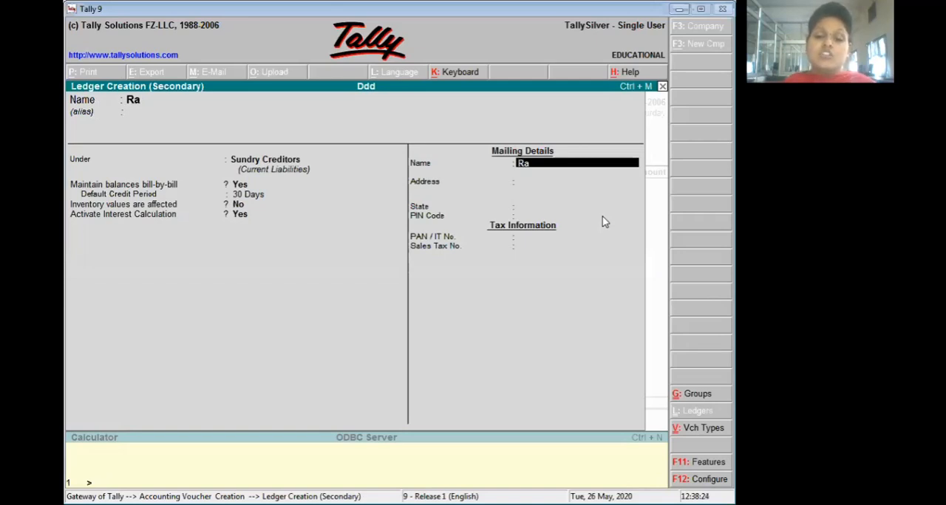
# - Set the state in the creditor ledger's mailing details to Haryana and save the ledger
pyautogui.press('Return')
pyautogui.press('Return')
pyautogui.write('Ha')
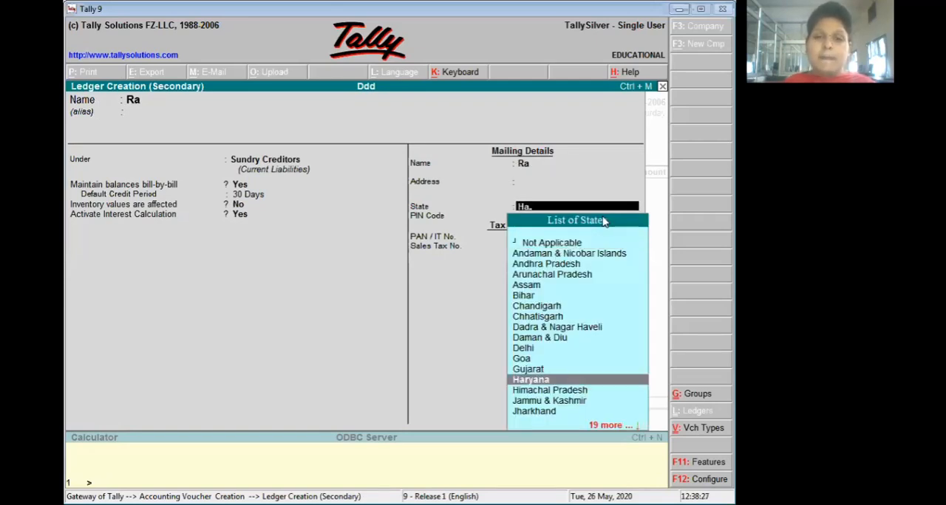
pyautogui.press('Return')
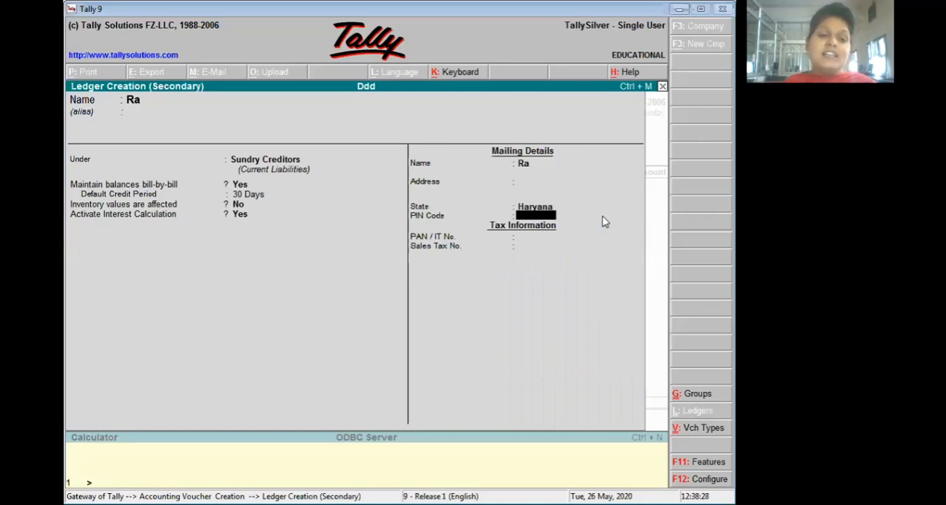
pyautogui.hotkey('ctrl', 'a')
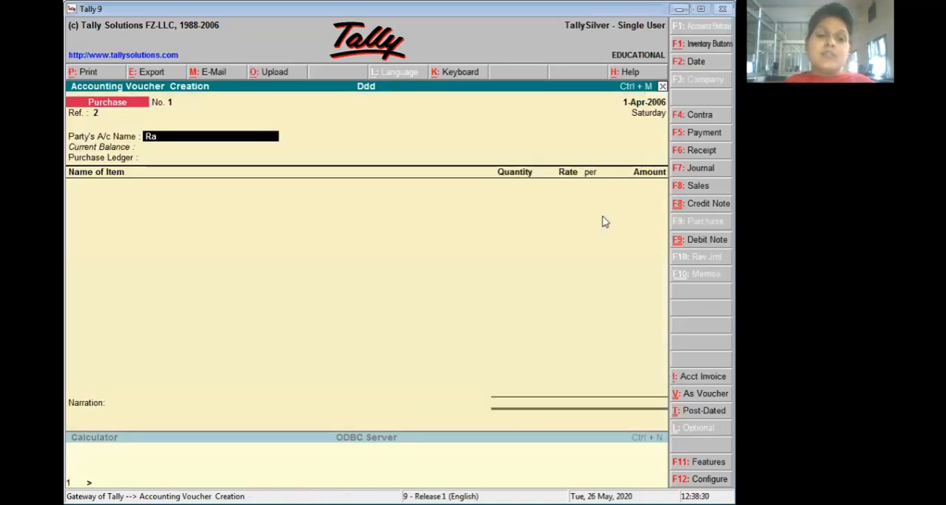
# - Accept Ra as the voucher's party and enter the supplier's address, leaving the sales tax number blank
pyautogui.press('Return')
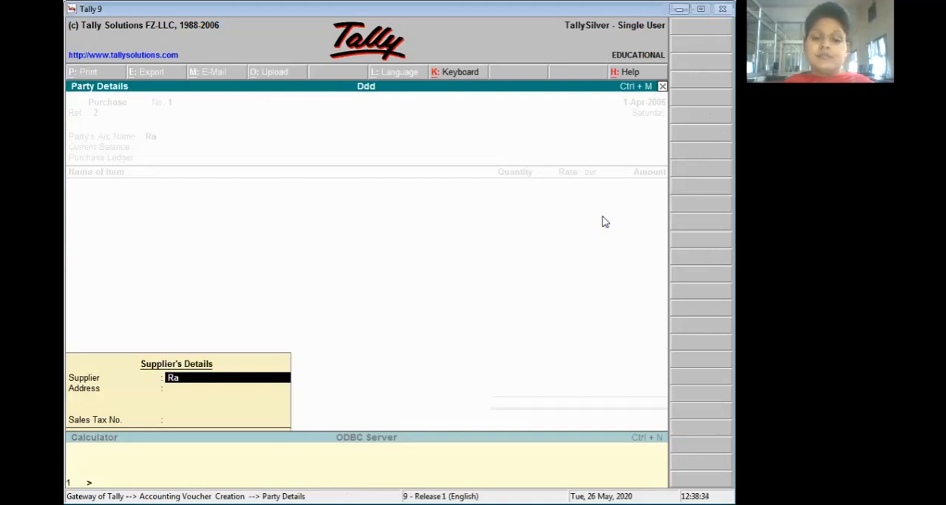
pyautogui.press('Return')
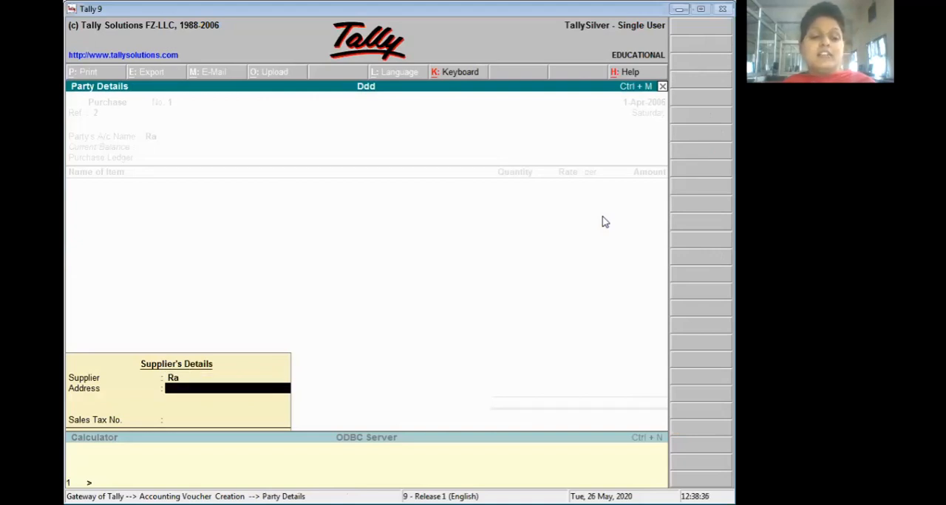
pyautogui.write('d')
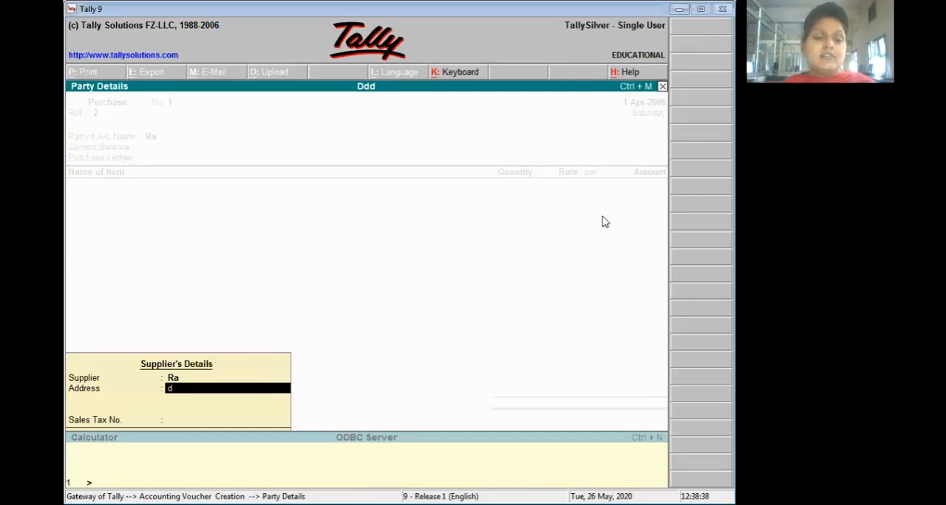
pyautogui.write('ddd')
pyautogui.press('Return')
pyautogui.press('Return')
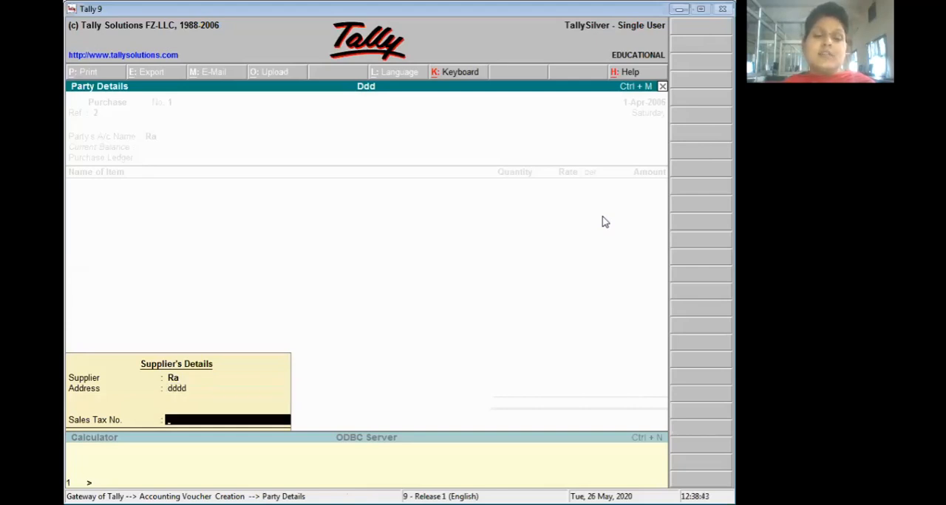
pyautogui.press('Return')
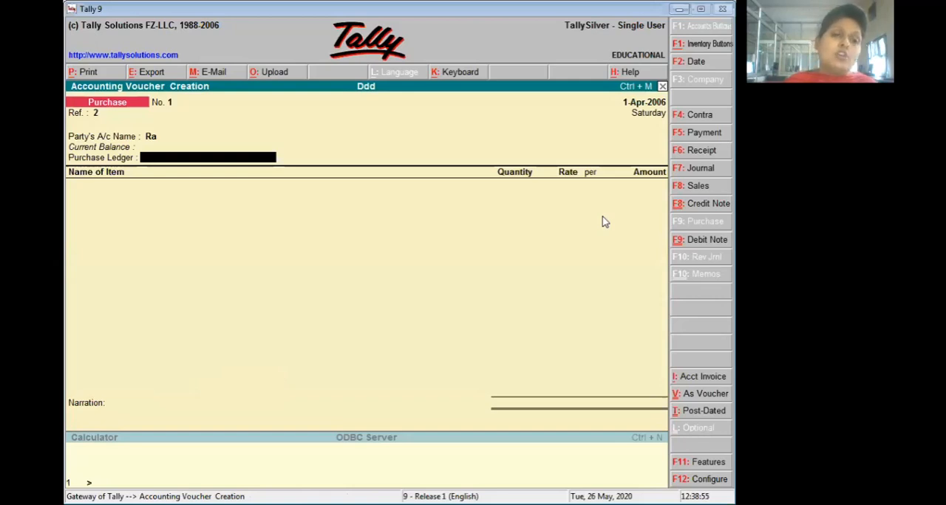
# - Start a new ledger named Prc for the voucher under Purchase Accounts, keeping inventory values affected
pyautogui.hotkey('alt', 'c')
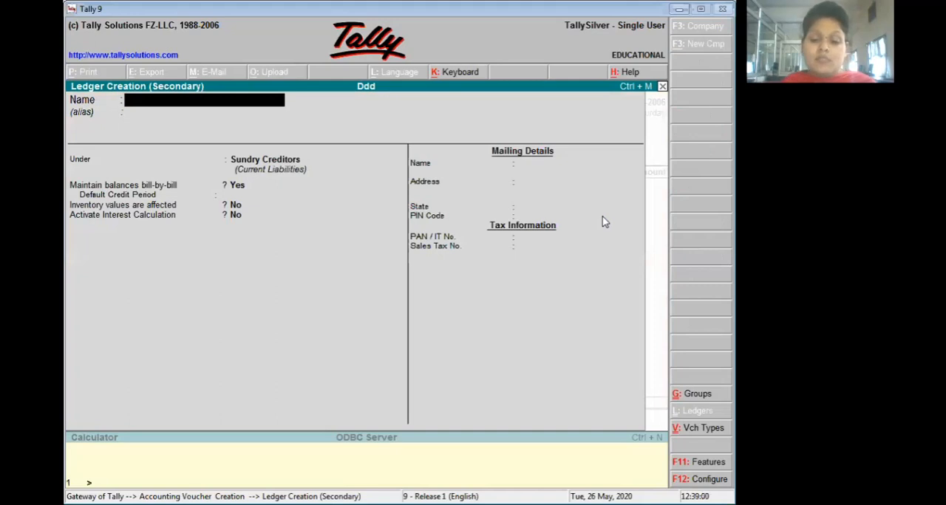
pyautogui.write('Pr')
pyautogui.write('c')
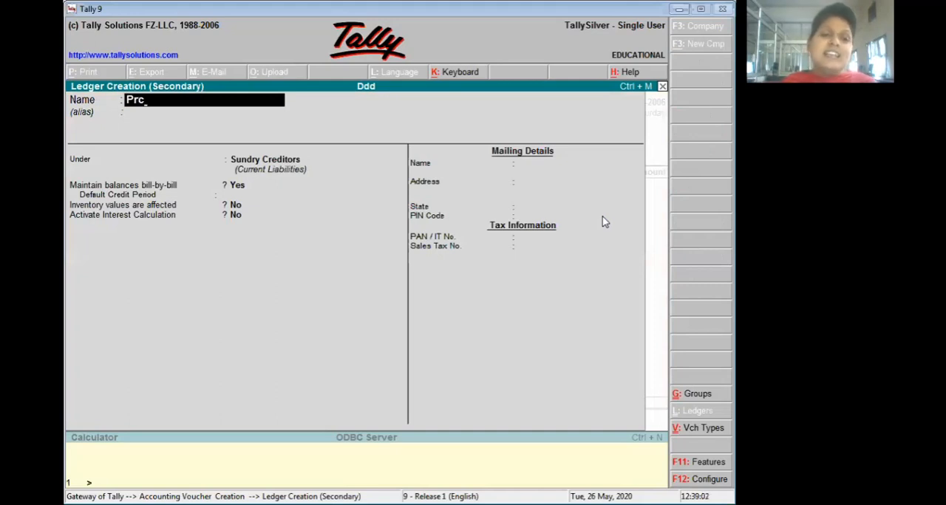
pyautogui.press('Return')
pyautogui.write('P')
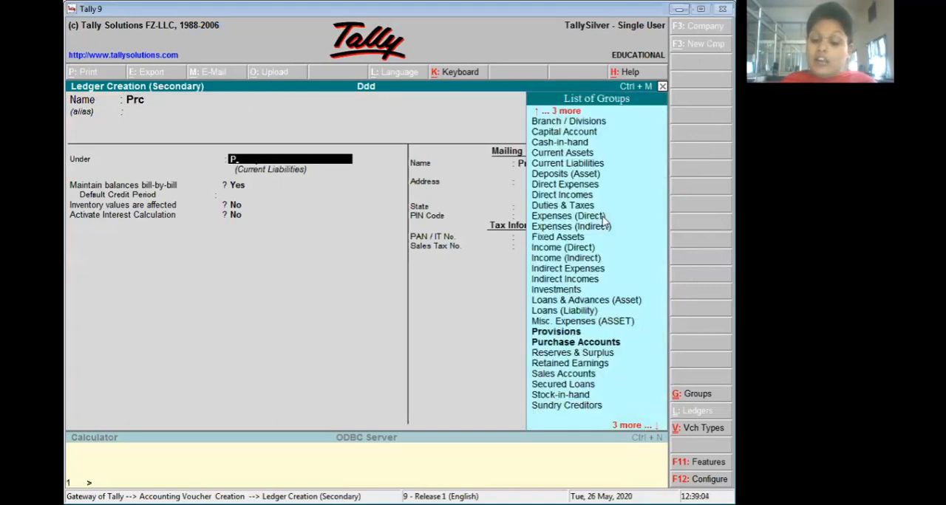
pyautogui.write('u')
pyautogui.press('Return')
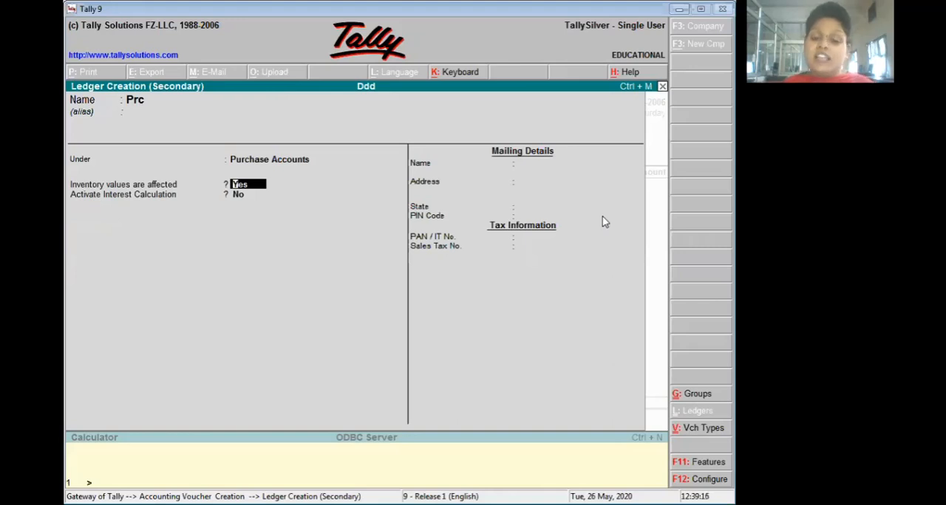
pyautogui.press('Return')
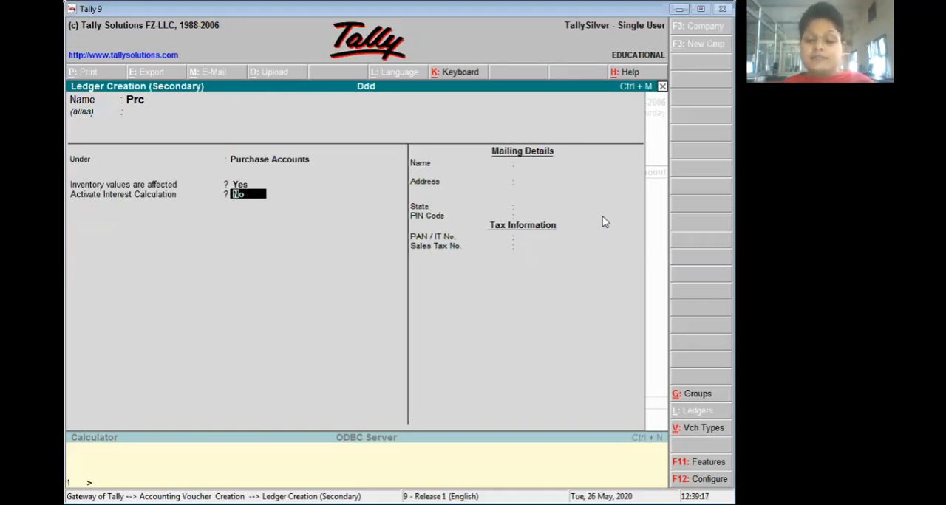
# - Activate interest calculation for the Prc ledger at 5% per 365-Day Year on All Balances
pyautogui.write('Y')
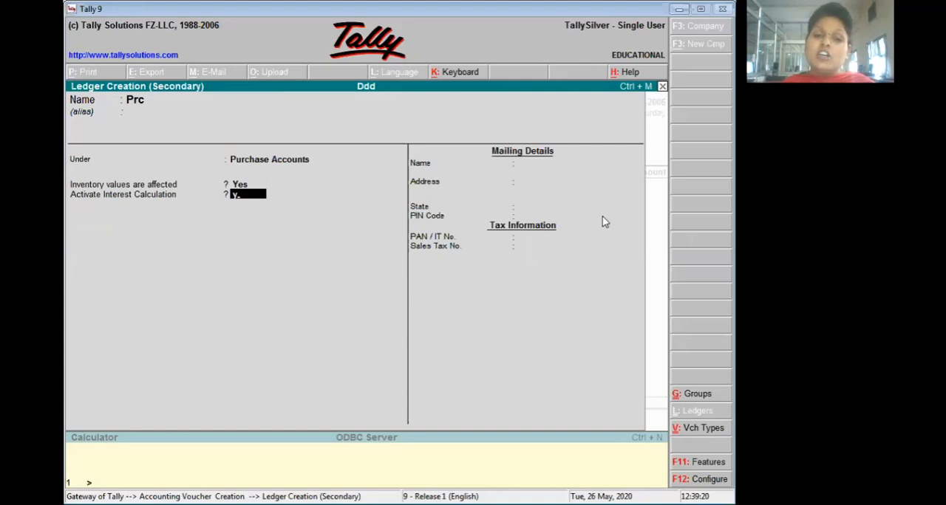
pyautogui.press('Return')
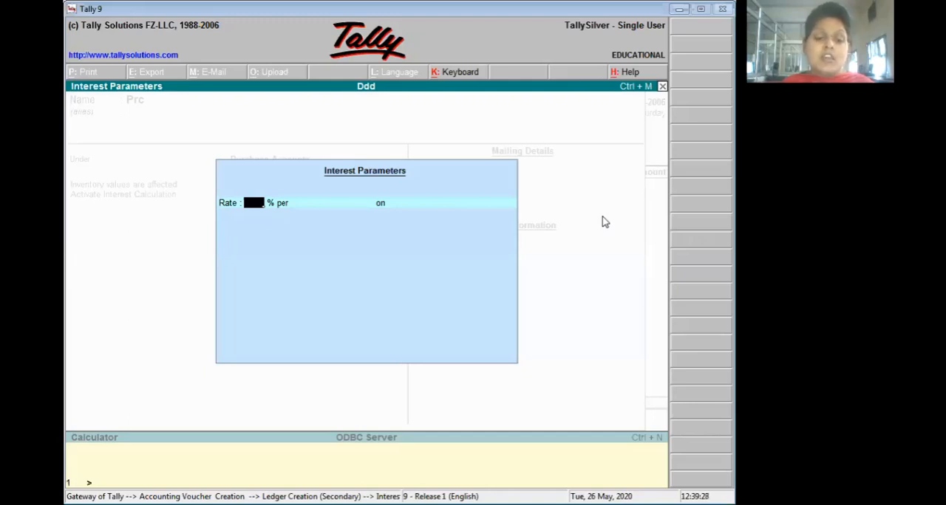
pyautogui.write('5')
pyautogui.press('Return')
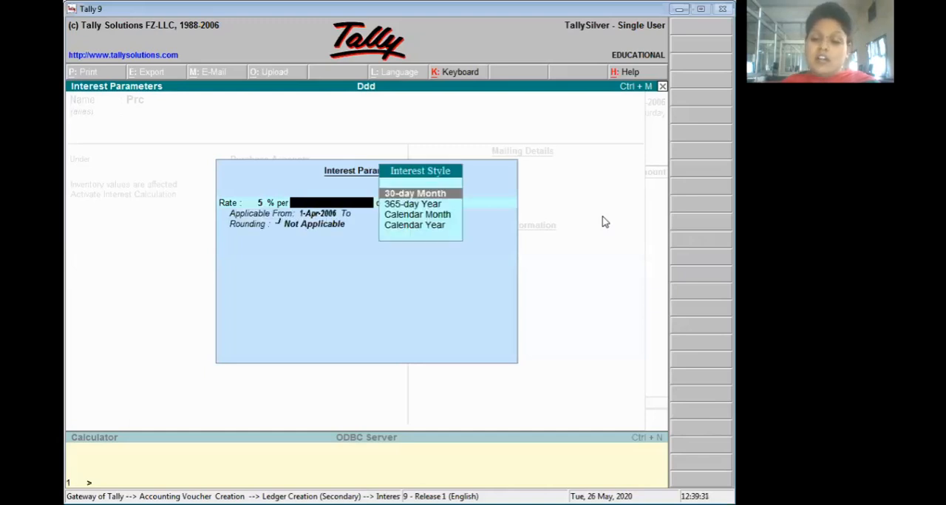
pyautogui.press('Down')
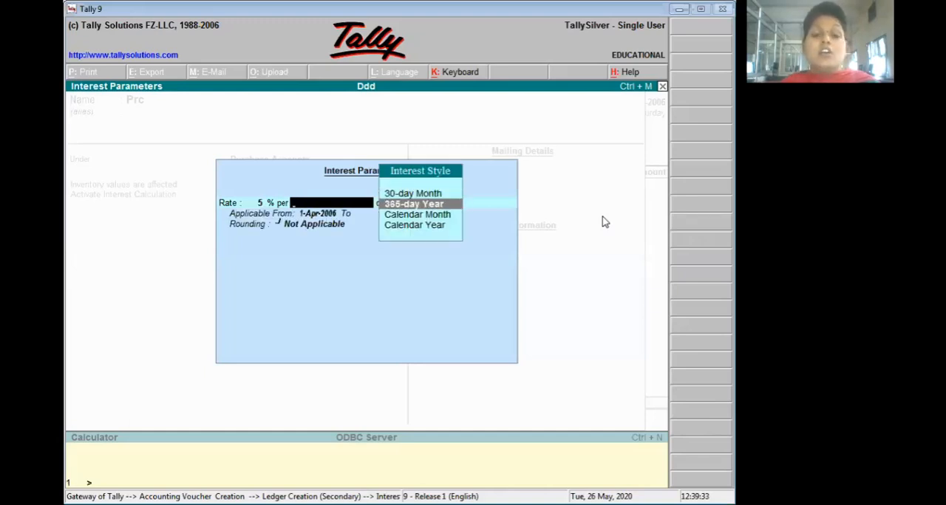
pyautogui.press('Return')
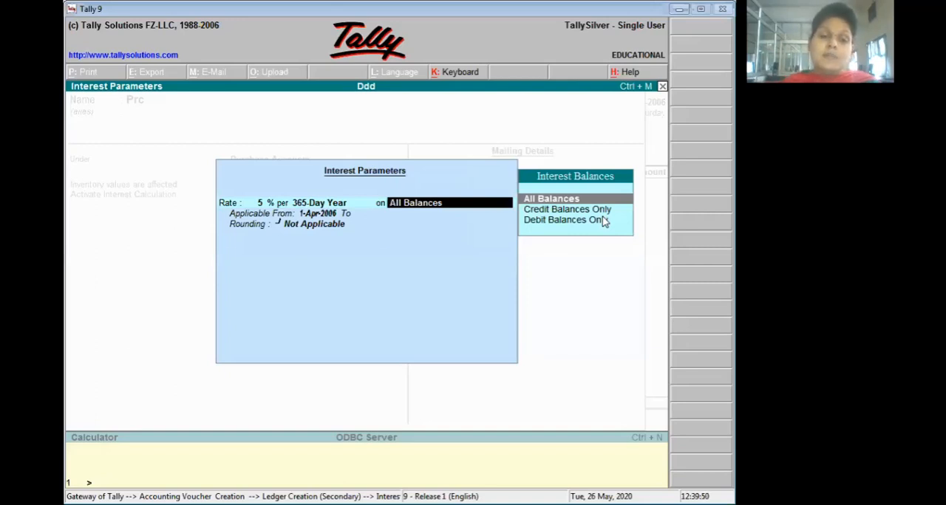
pyautogui.press('Return')
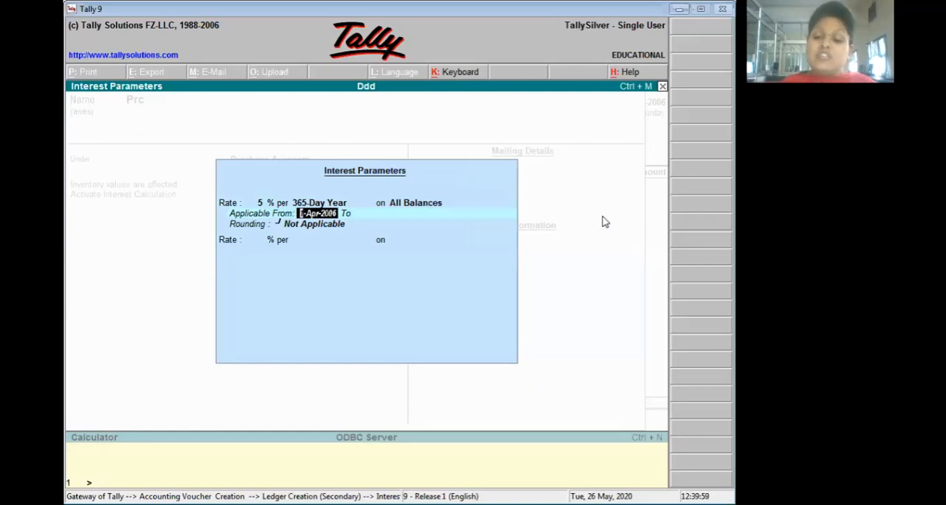
# - Make the interest rate applicable from 1-Apr-2006 to 1-Dec-2006
pyautogui.press('Return')
pyautogui.write('1-12')
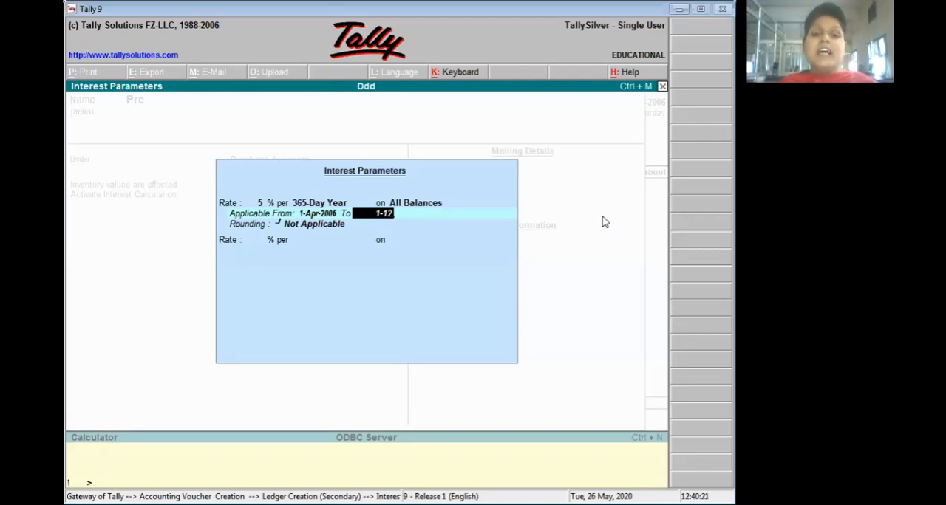
pyautogui.press('Return')
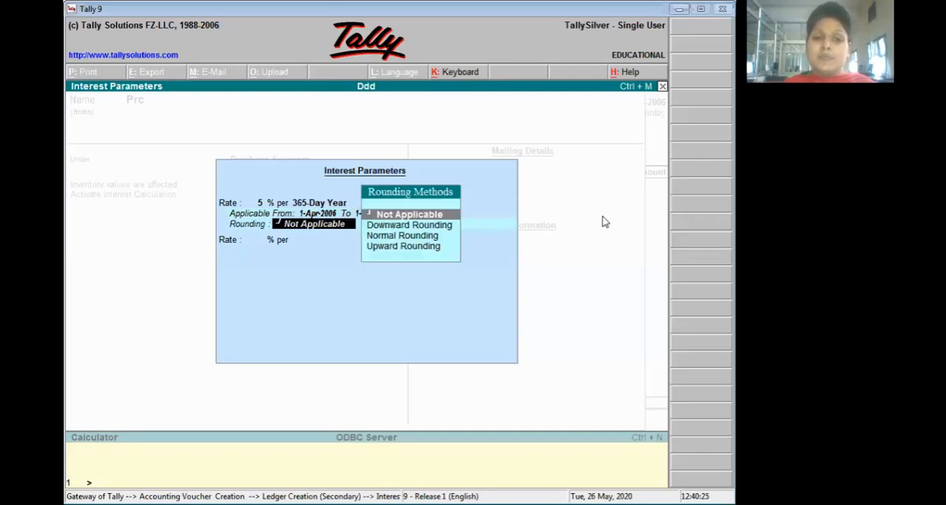
# - Set Normal Rounding with a limit of 1 for the interest and save the Prc ledger
pyautogui.press('Down')
pyautogui.press('Down')
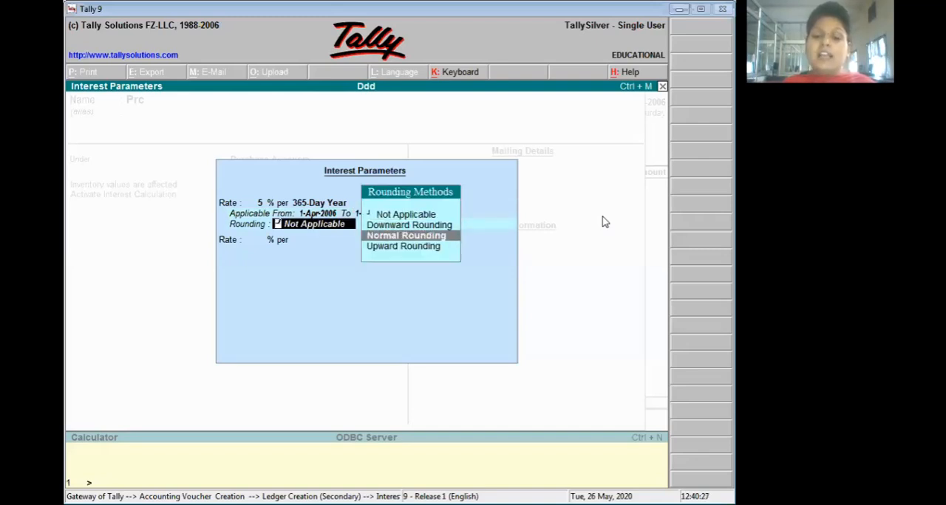
pyautogui.press('Return')
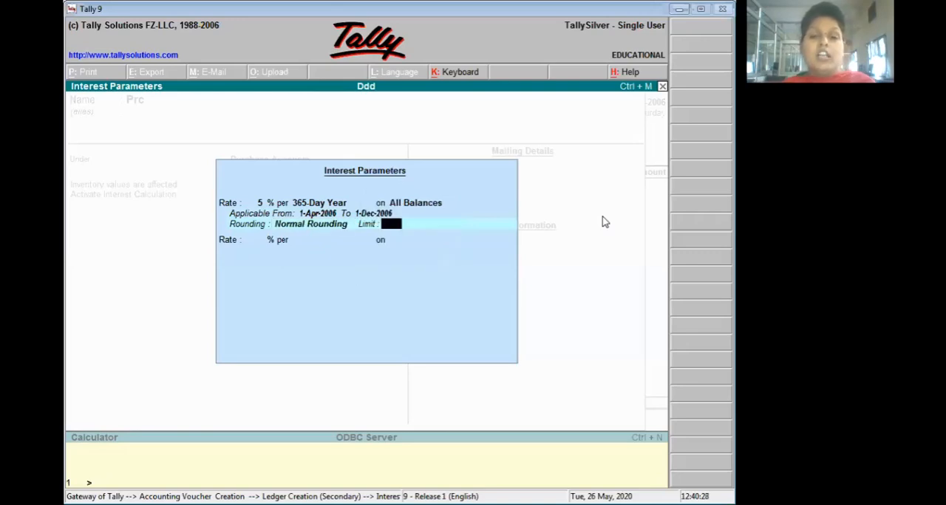
pyautogui.write('1')
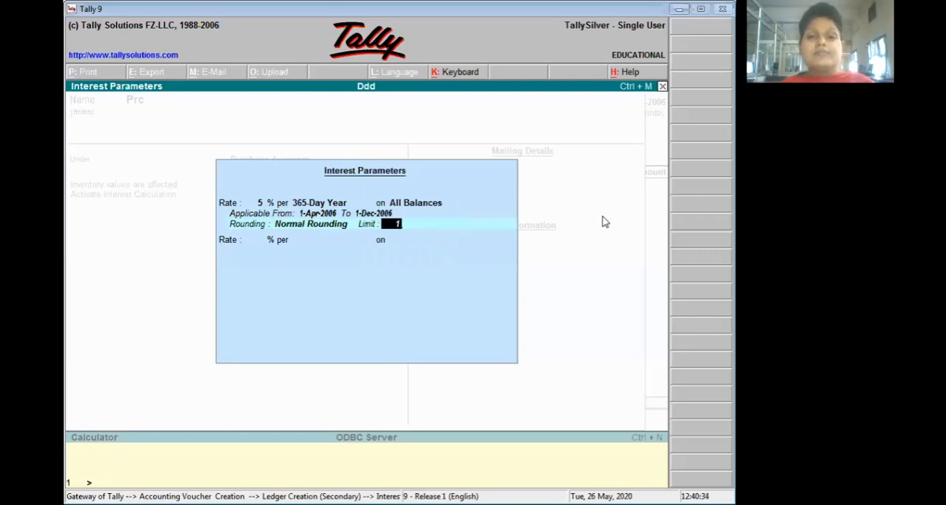
pyautogui.press('Return')
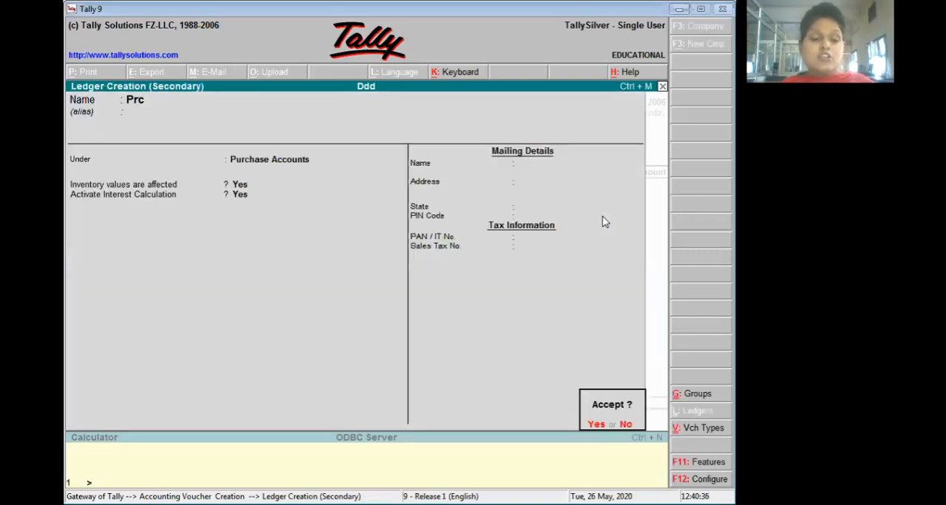
pyautogui.press('Return')
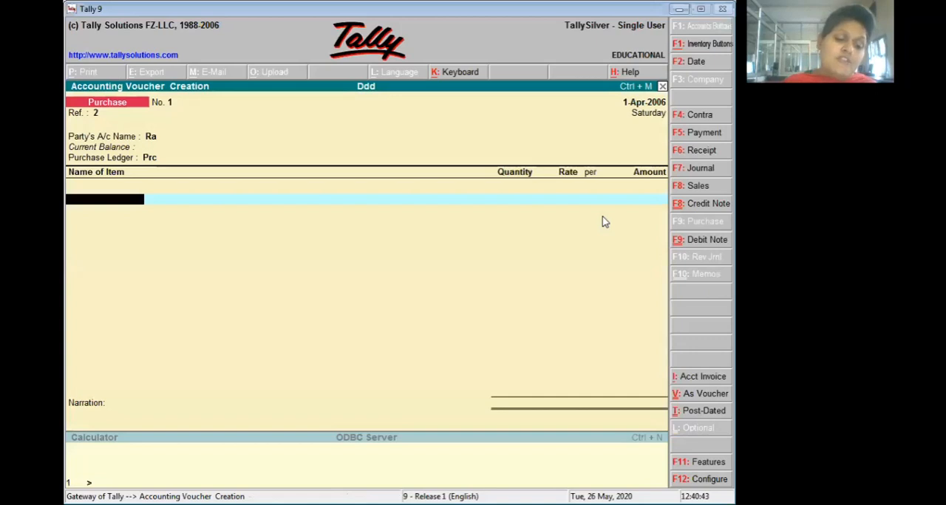
# - Start a new stock item named Shirt for the voucher's first item line, leaving the alias blank
pyautogui.hotkey('alt', 'c')
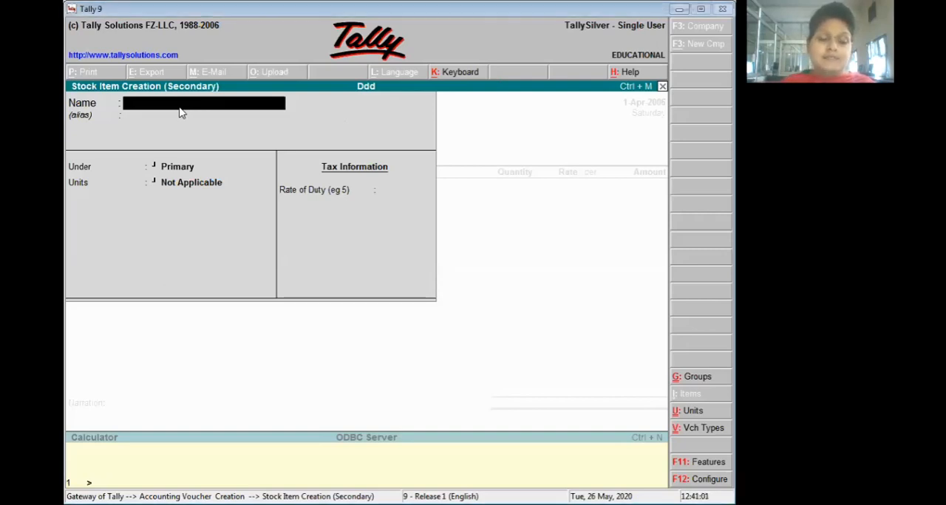
pyautogui.write('Shi')
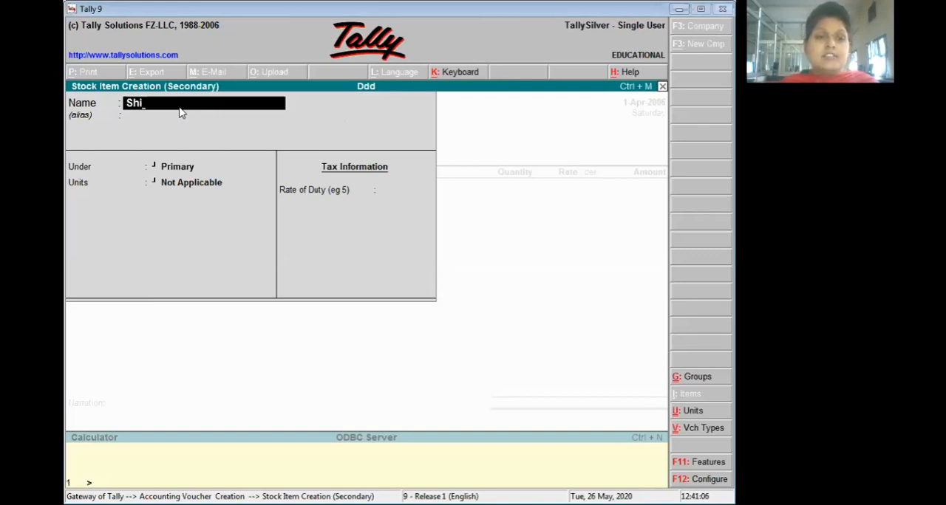
pyautogui.write('rt')
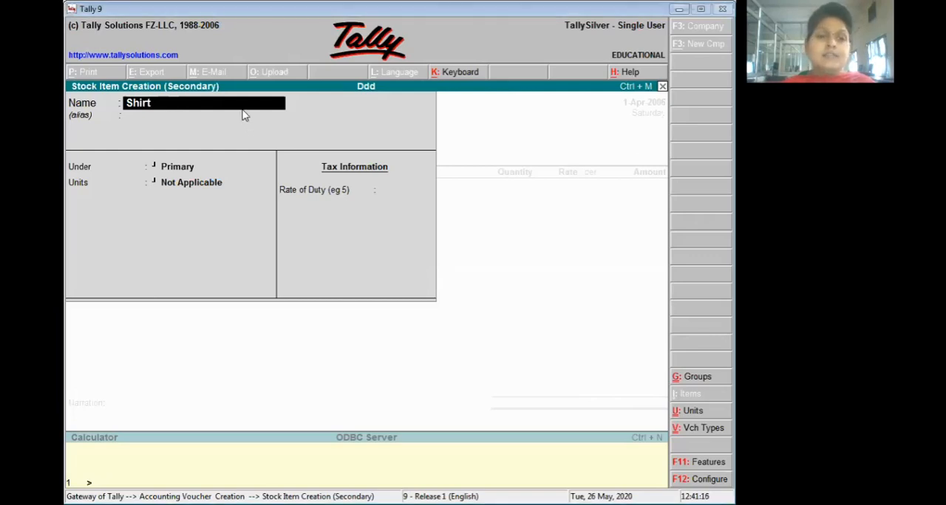
pyautogui.press('Return')
pyautogui.press('Return')
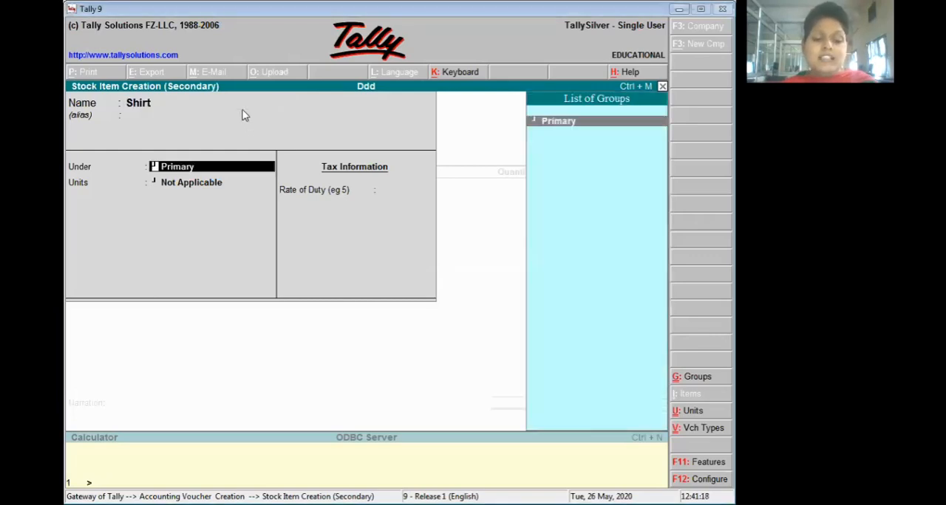
# - Create a stock group named Cloth under Primary and assign the Shirt item to it
pyautogui.hotkey('alt', 'c')
pyautogui.write('Clot')
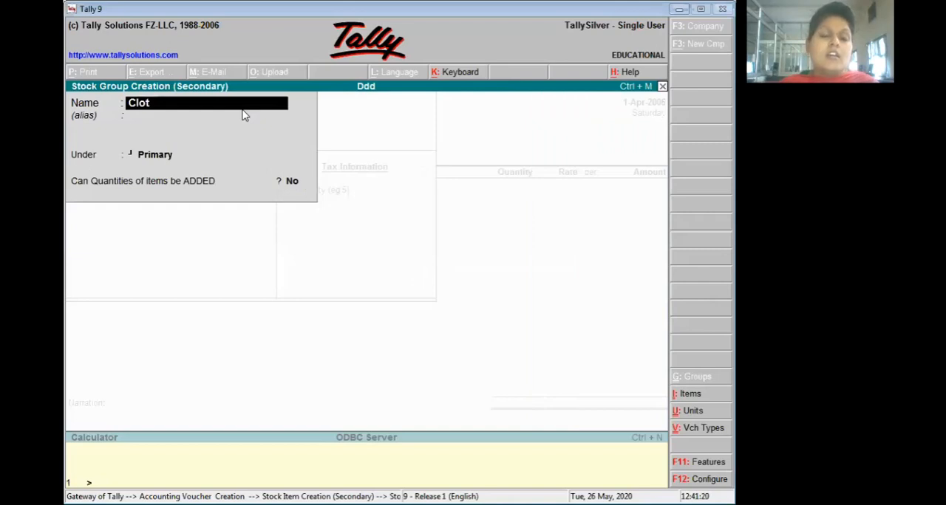
pyautogui.write('h')
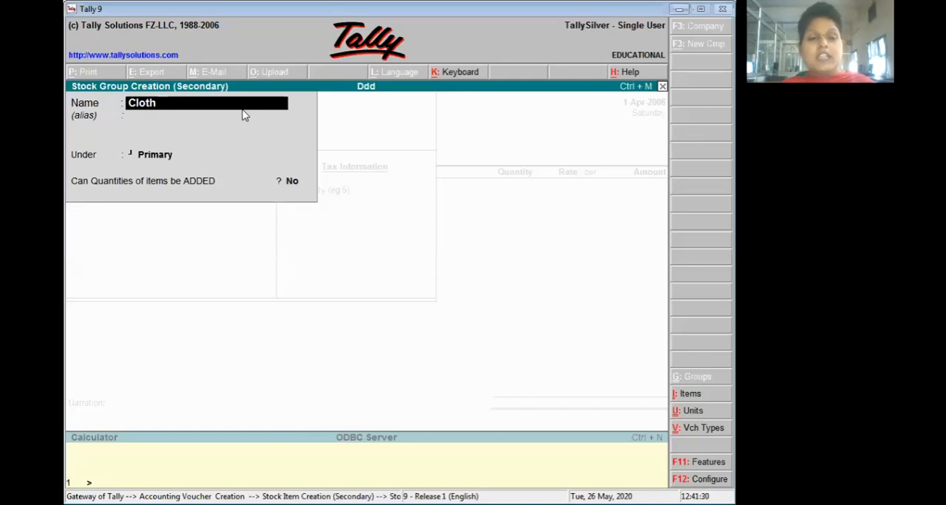
pyautogui.hotkey('ctrl', 'a')
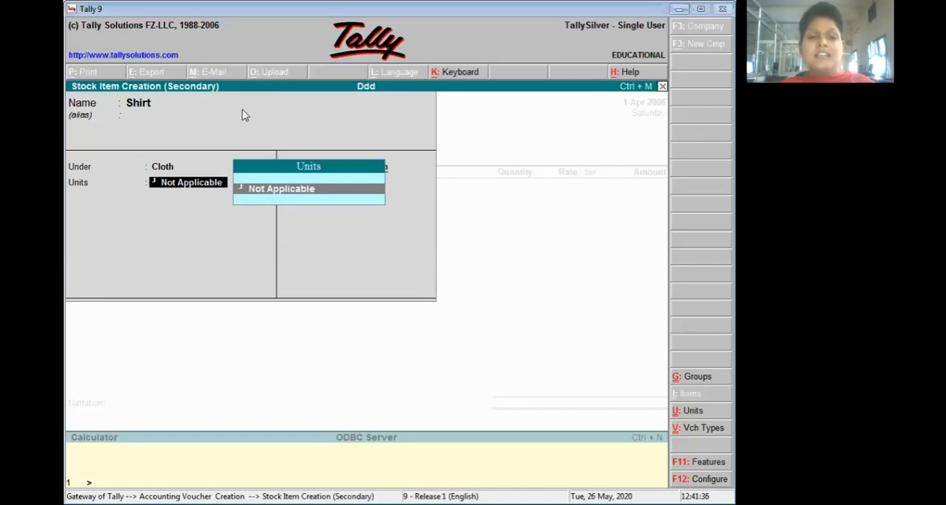
# - Create a simple unit with the symbol pcs for Shirt and save the stock item
pyautogui.hotkey('alt', 'c')
pyautogui.write('pcs')
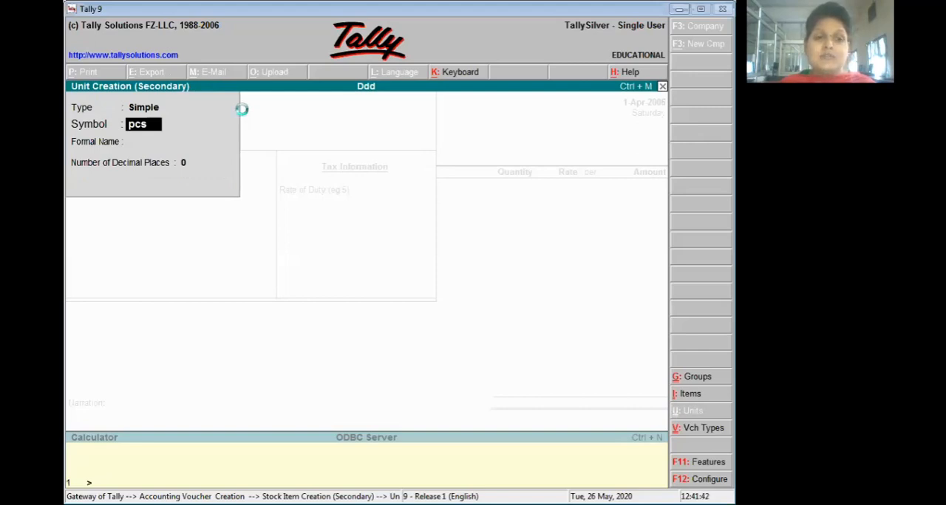
pyautogui.hotkey('ctrl', 'a')
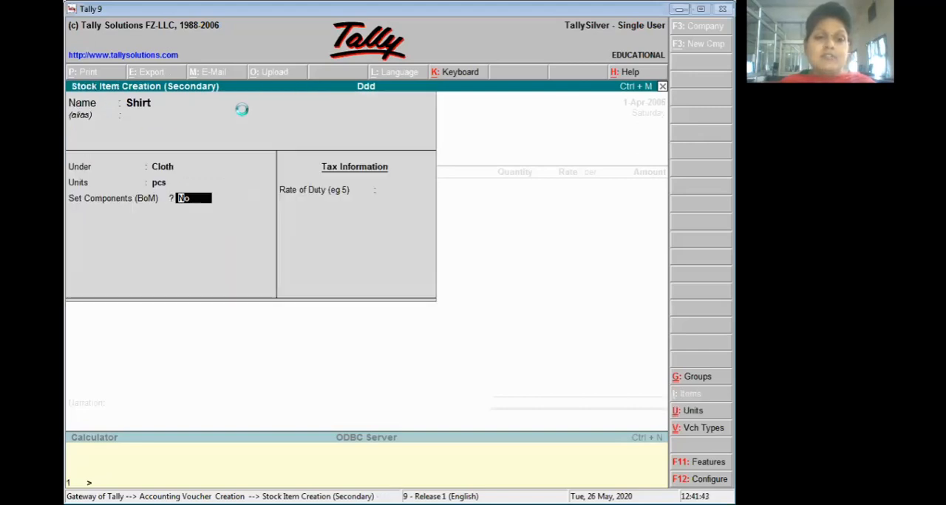
pyautogui.hotkey('ctrl', 'a')
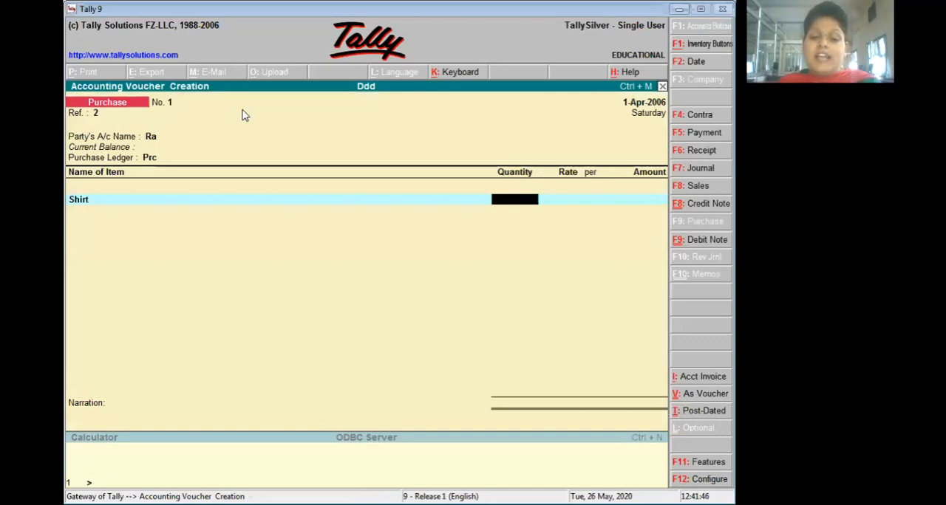
# - Enter a quantity of 50 pcs at a rate of 500 for Shirt in the purchase voucher
pyautogui.write('50')
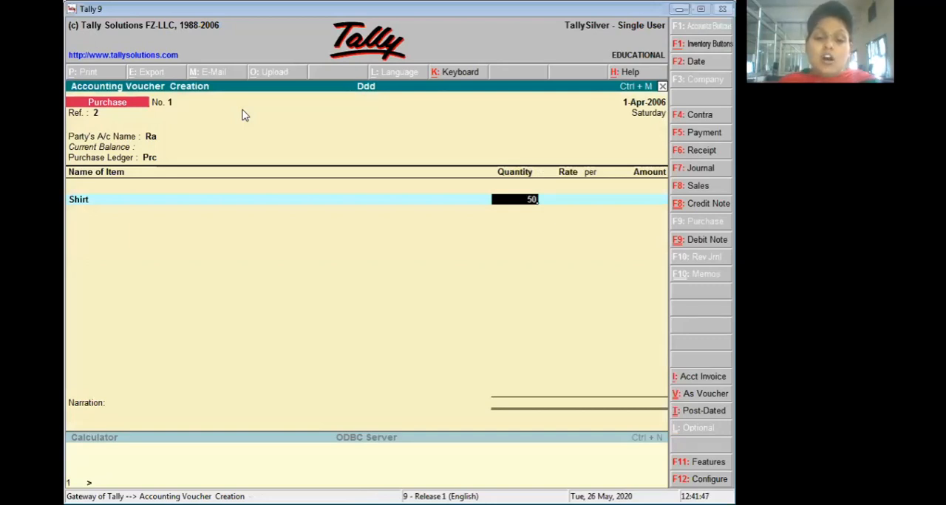
pyautogui.press('Return')
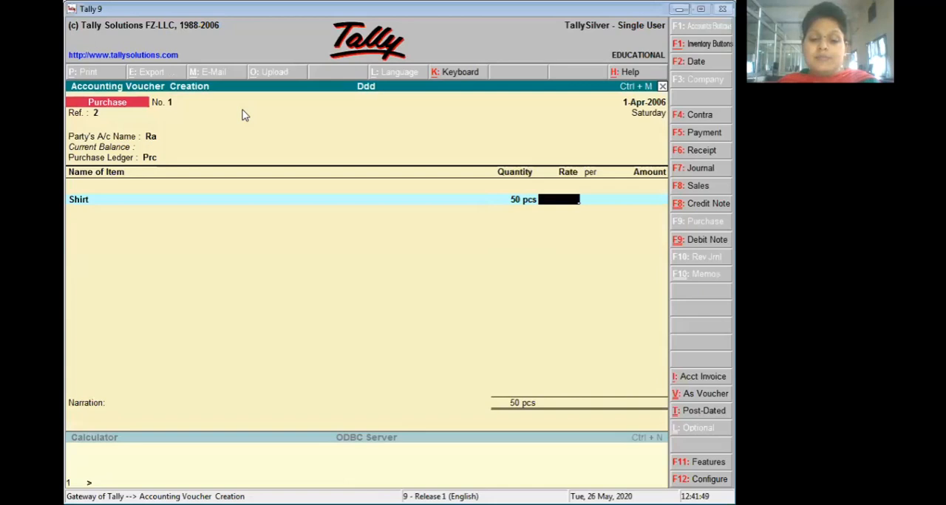
pyautogui.write('500')
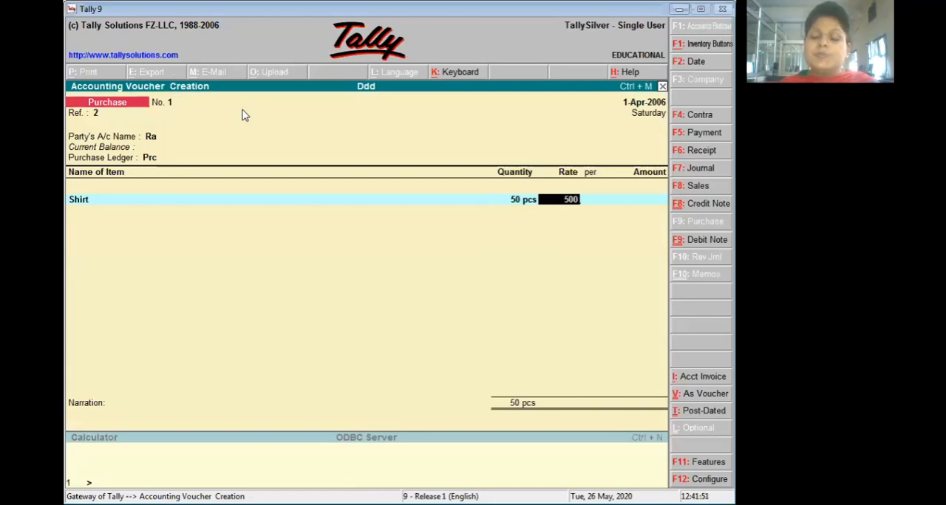
pyautogui.press('Return')
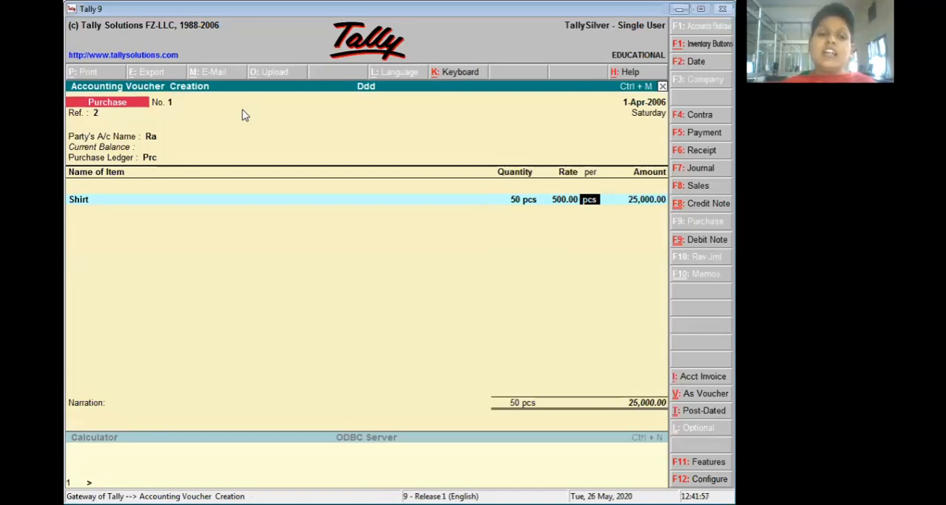
# - Finish the item list, save the purchase voucher without a narration, and return to the Gateway of Tally
pyautogui.press('Return')
pyautogui.press('Return')
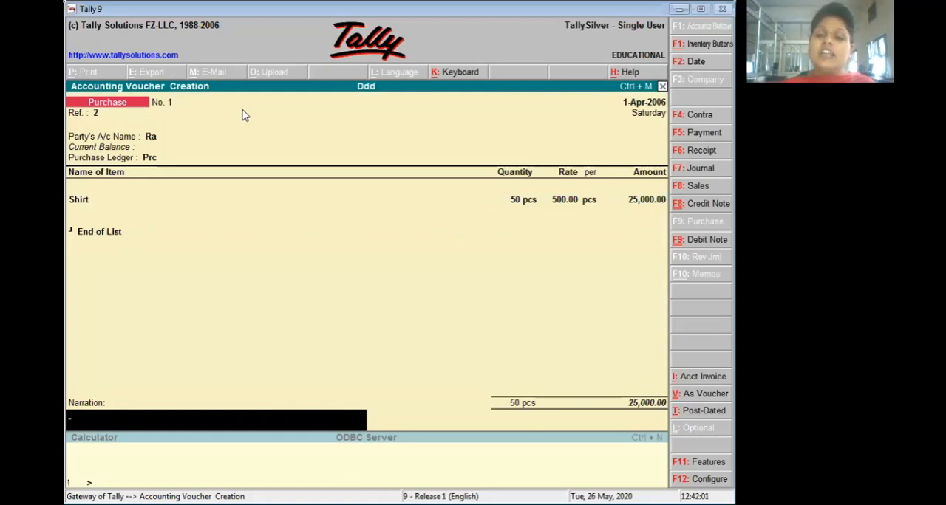
pyautogui.press('Return')
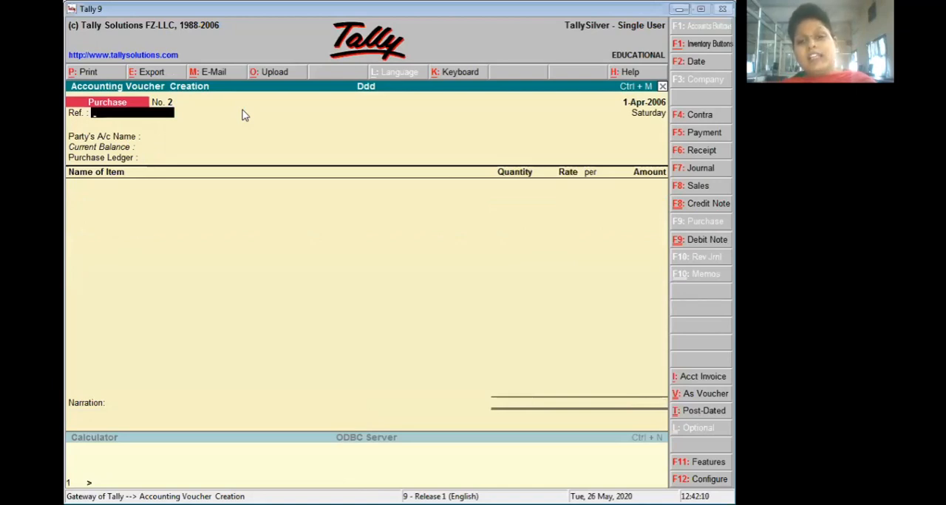
pyautogui.press('Escape')
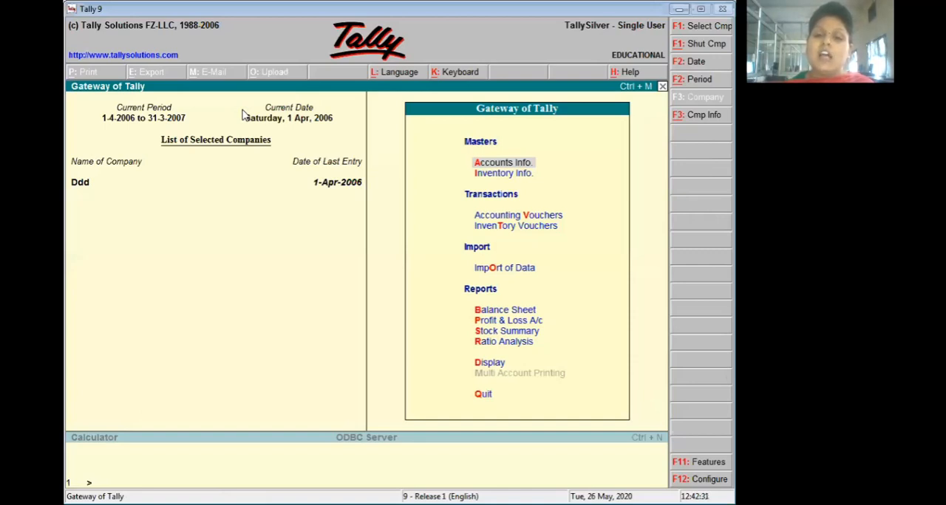
# - Open the existing Credit Note voucher type for alteration from the accounts masters
pyautogui.press('Return')
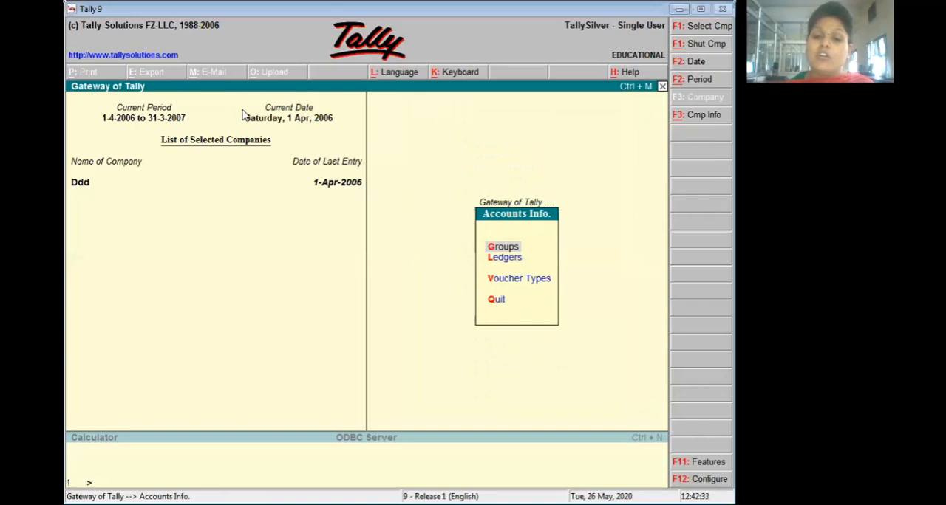
pyautogui.press('Down')
pyautogui.press('Down')
pyautogui.press('Return')
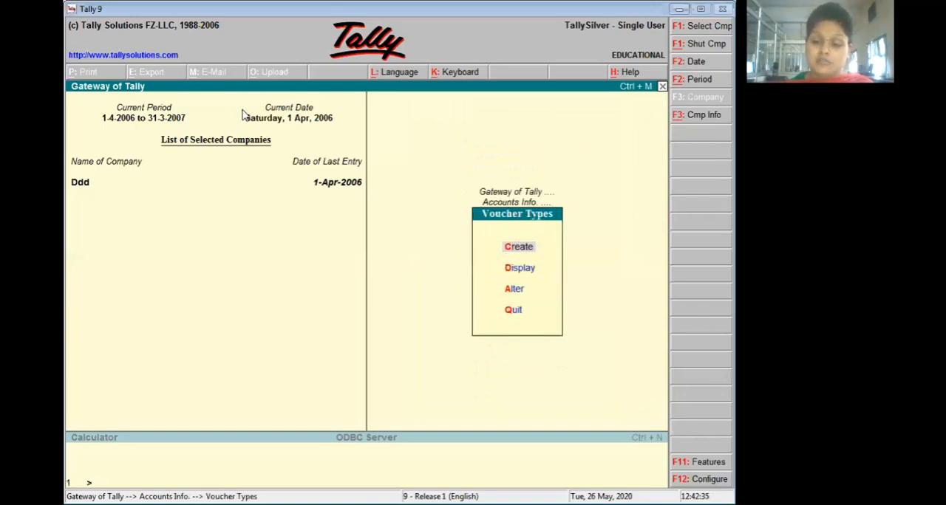
pyautogui.press('Down')
pyautogui.press('Down')
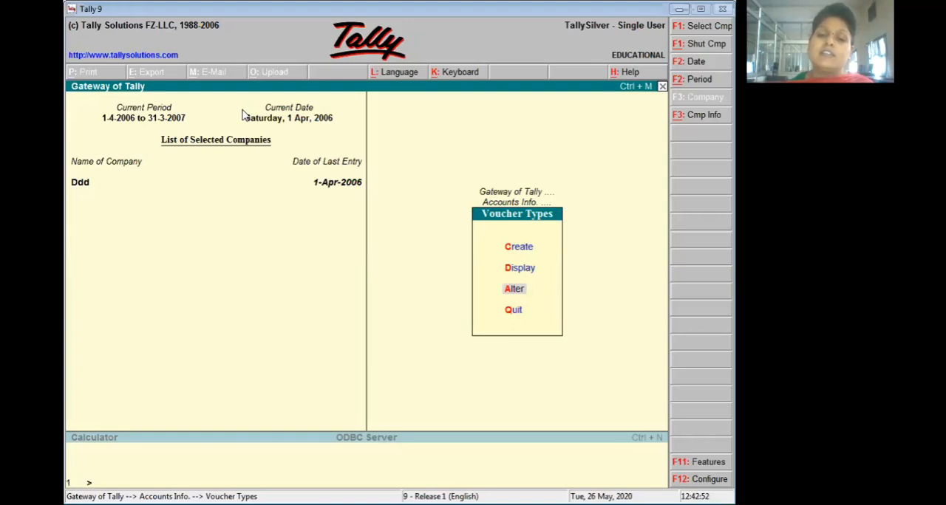
pyautogui.press('Return')
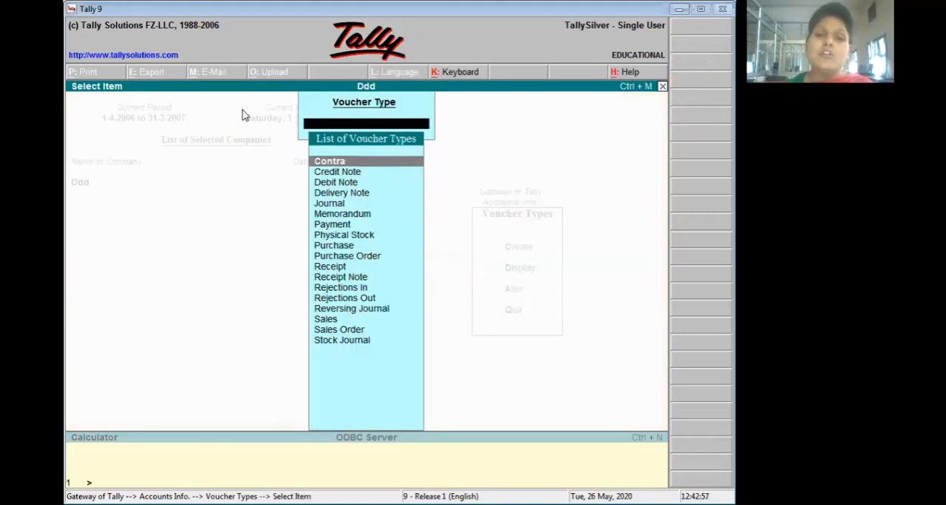
pyautogui.press('Down')
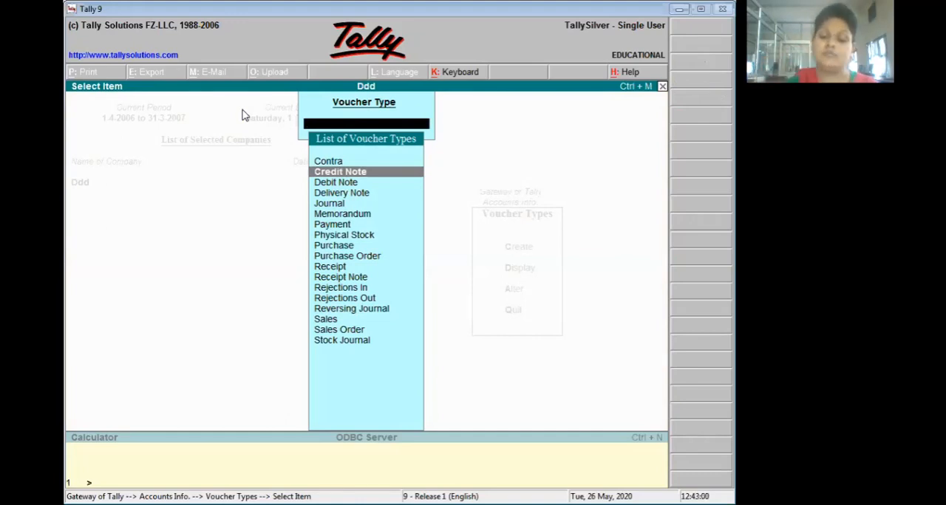
pyautogui.press('Return')
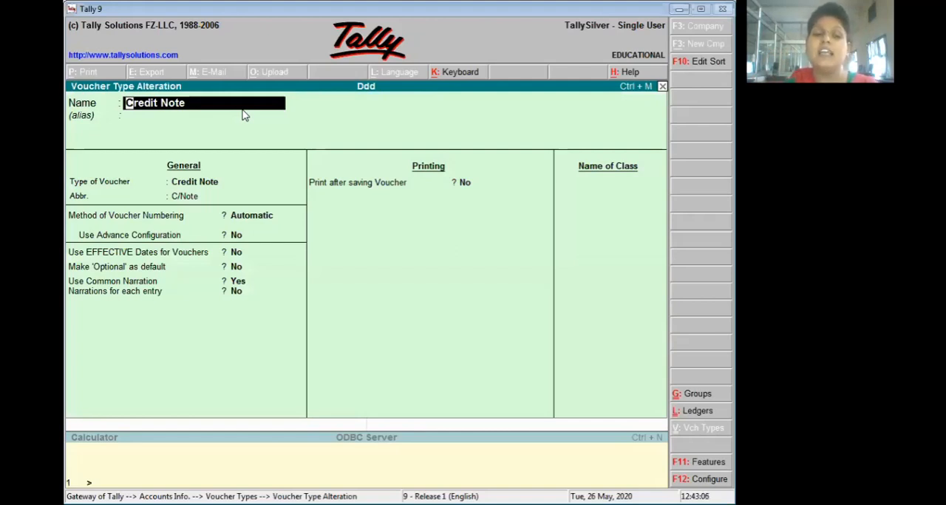
# - Keep the Credit Note's general and printing settings and add a voucher class named with a person's first name
pyautogui.press('Return')
pyautogui.press('Return')
pyautogui.press('Return')
pyautogui.press('Return')
pyautogui.press('Return')
pyautogui.press('Return')
pyautogui.press('Return')
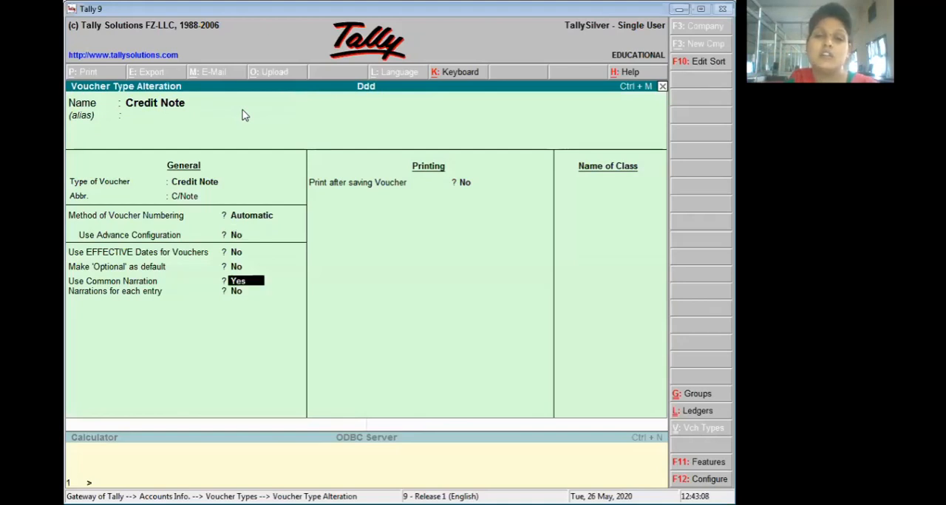
pyautogui.press('Return')
pyautogui.press('Return')
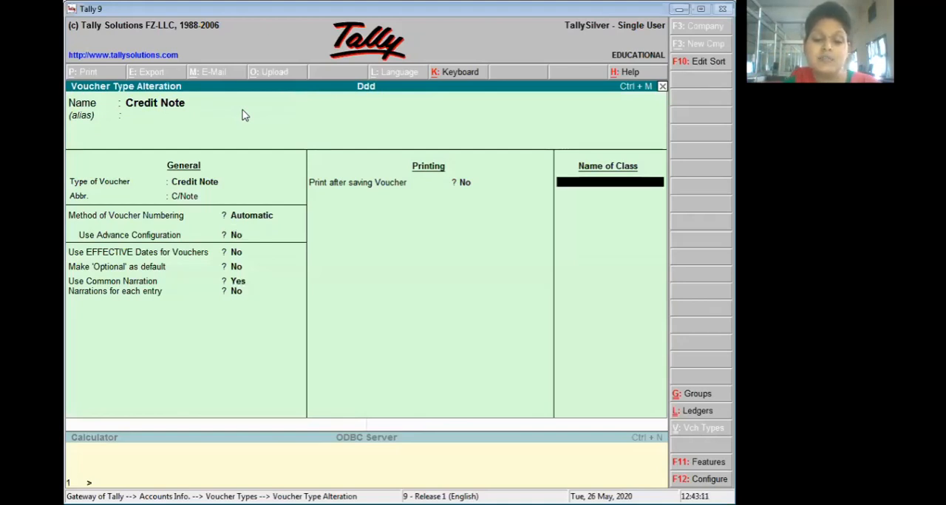
pyautogui.write('E')
pyautogui.press('BackSpace')
pyautogui.write('Ram')
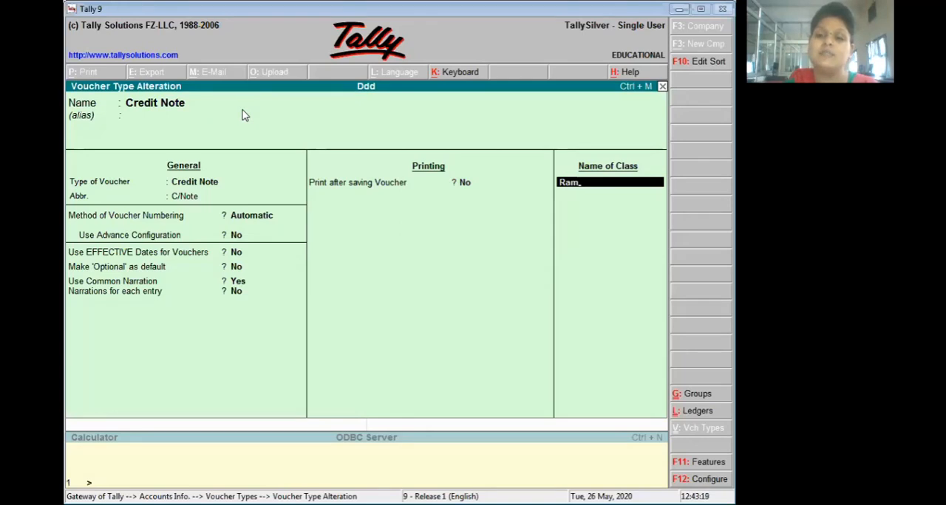
pyautogui.press('Return')
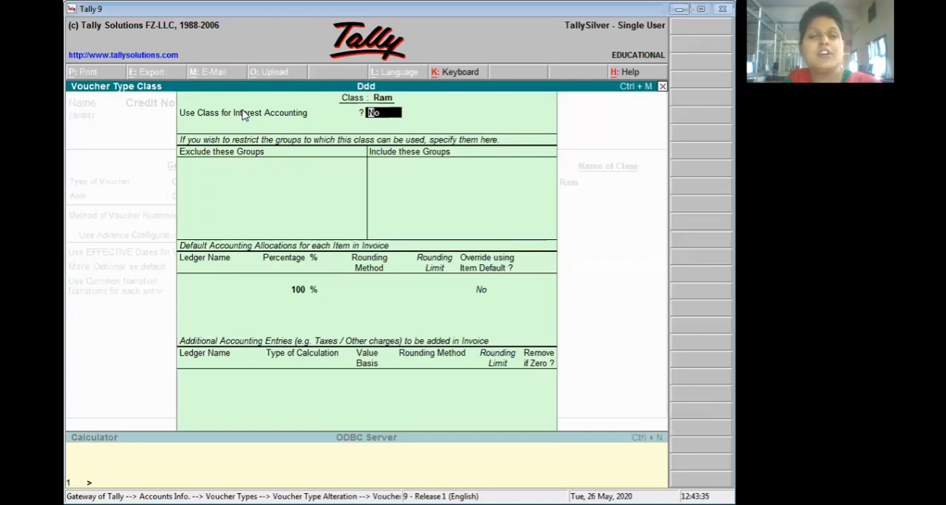
# - Enable the new class for interest accounting, then save the Credit Note voucher type and return to the Gateway of Tally
pyautogui.write('y')
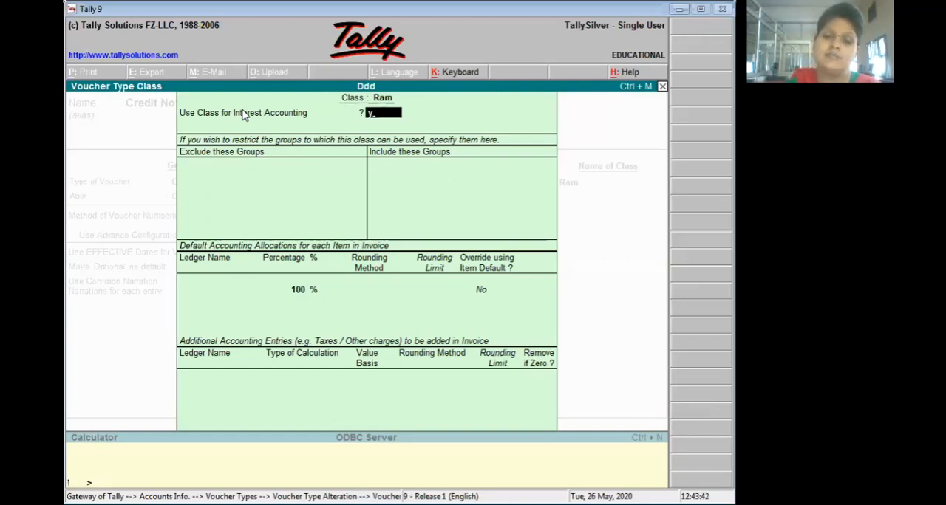
pyautogui.press('Return')
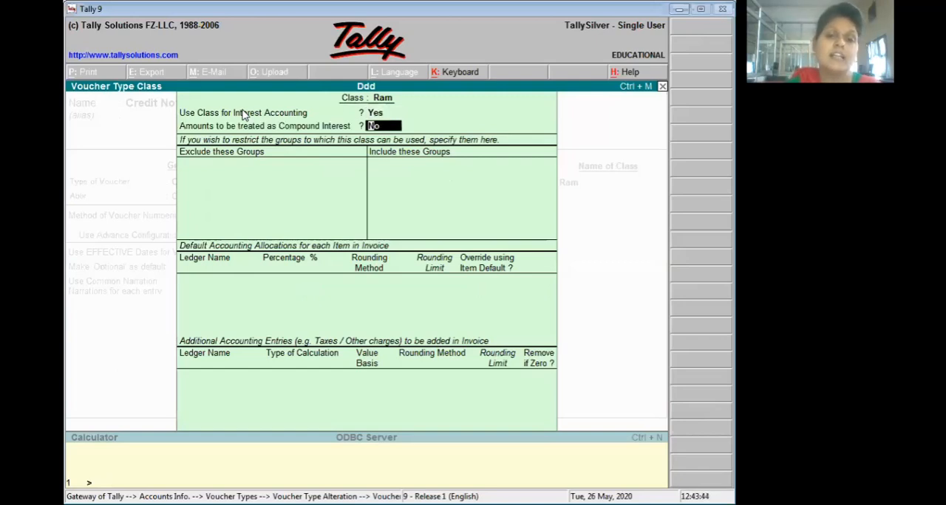
pyautogui.press('Return')
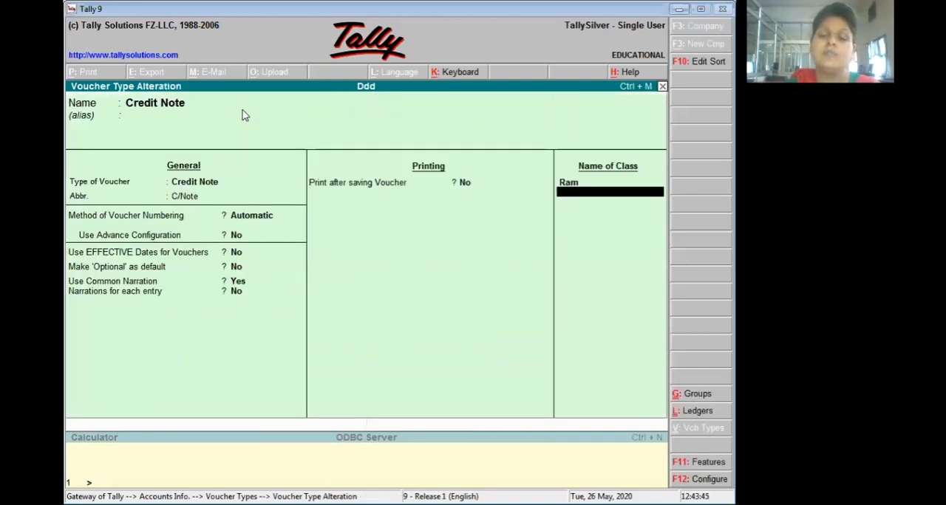
pyautogui.hotkey('ctrl', 'a')
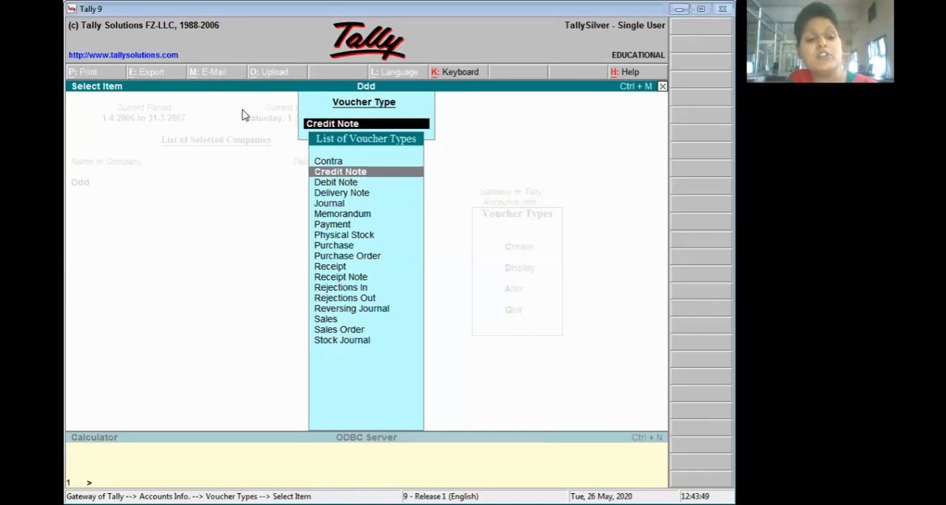
pyautogui.press('Escape')
pyautogui.press('Escape')
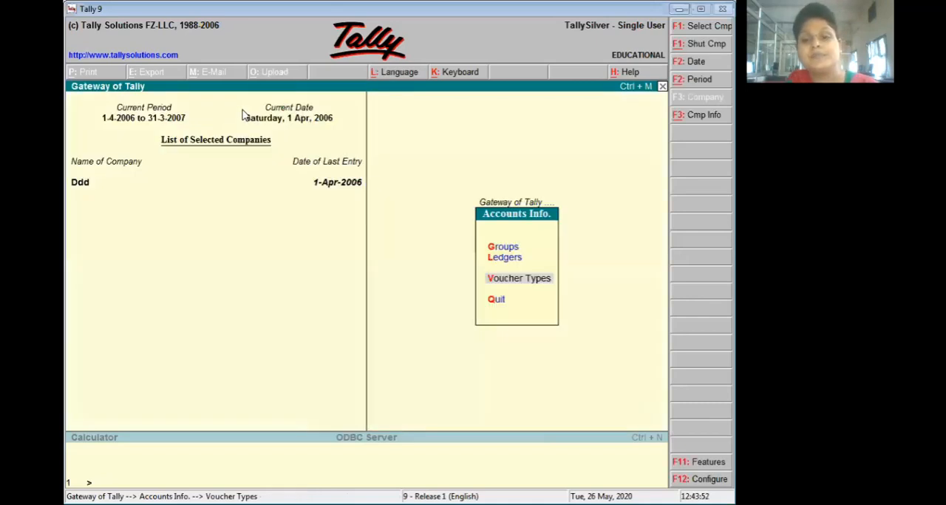
pyautogui.press('Escape')
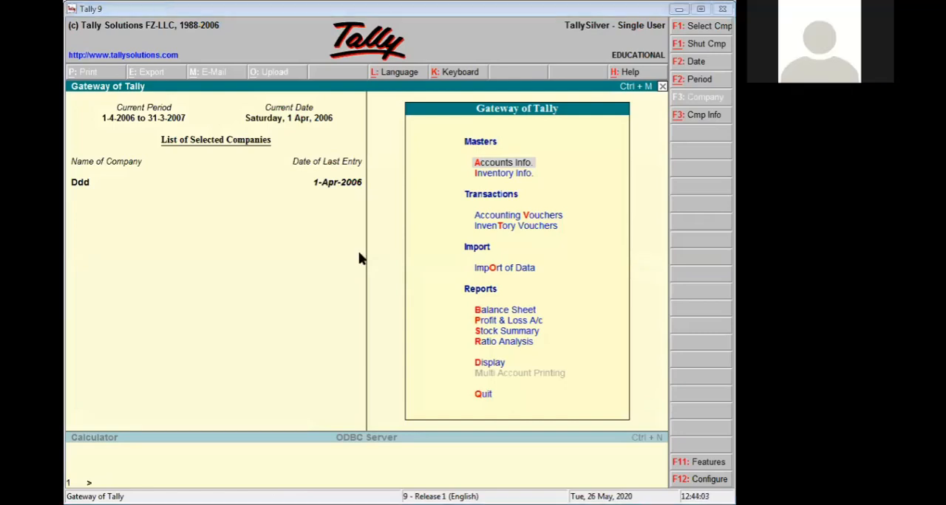
# - Start a Credit Note accounting voucher that uses the newly created interest voucher class
pyautogui.press('Down')
pyautogui.press('Down')
pyautogui.press('Down')
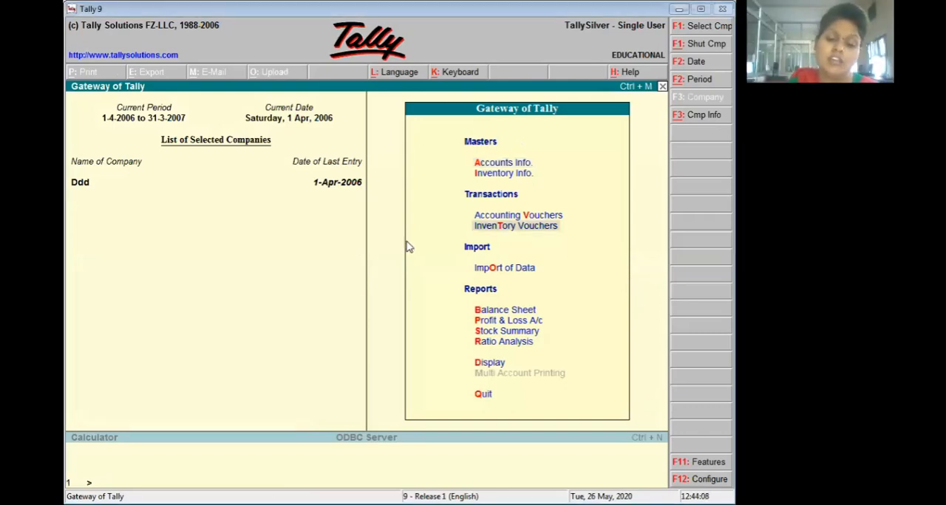
pyautogui.press('Return')
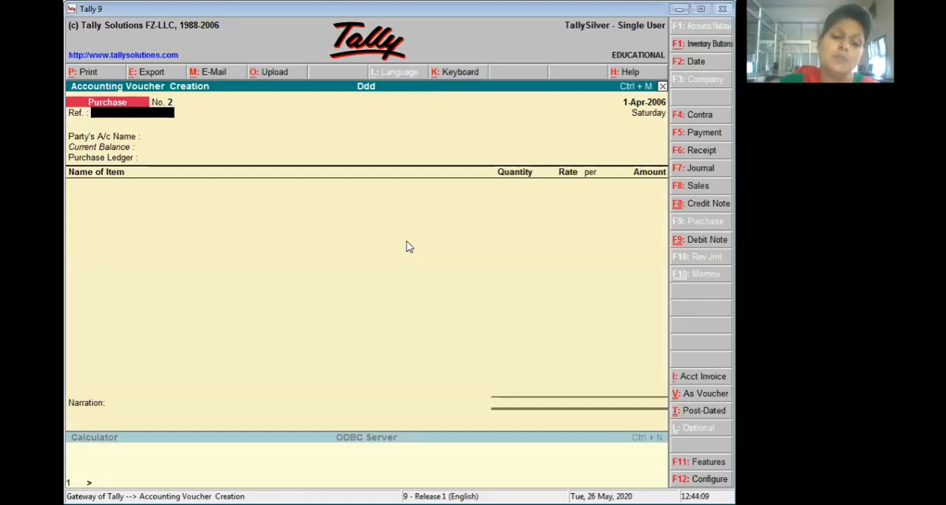
pyautogui.hotkey('ctrl', 'F8')
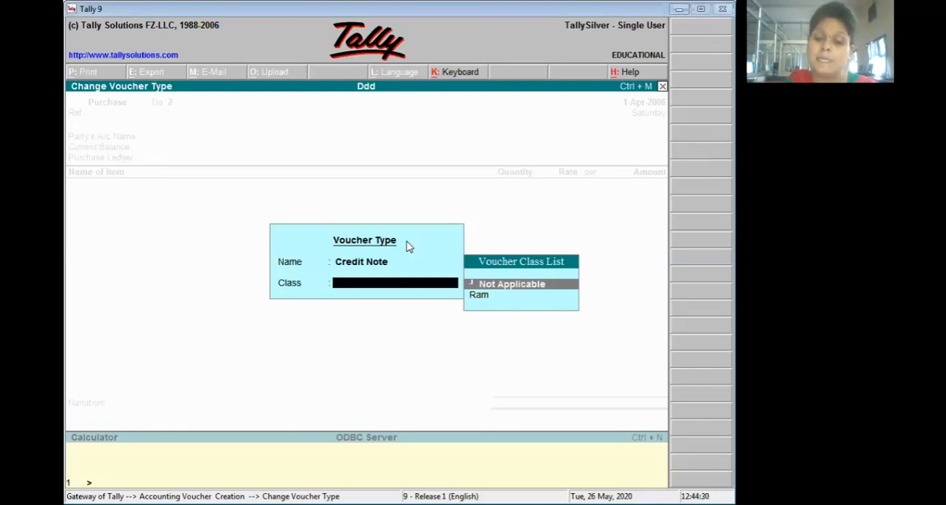
pyautogui.press('Down')
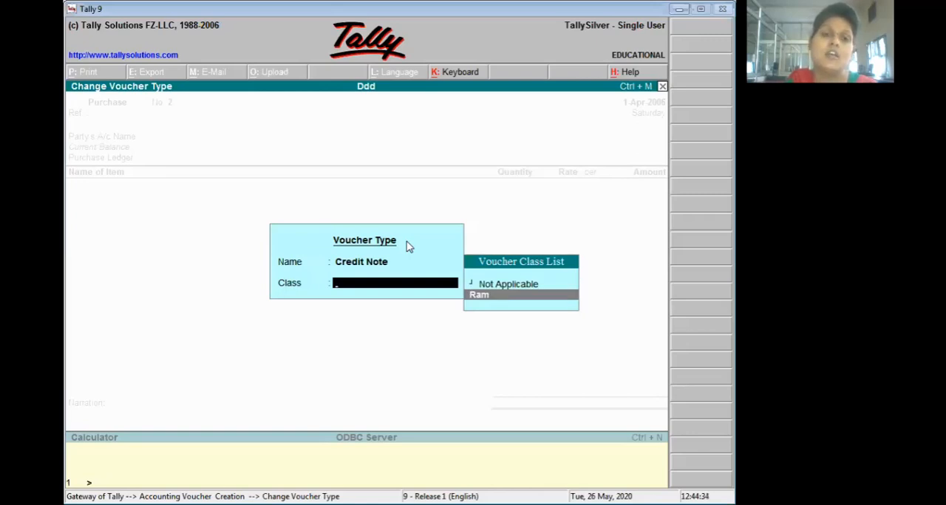
pyautogui.press('Return')
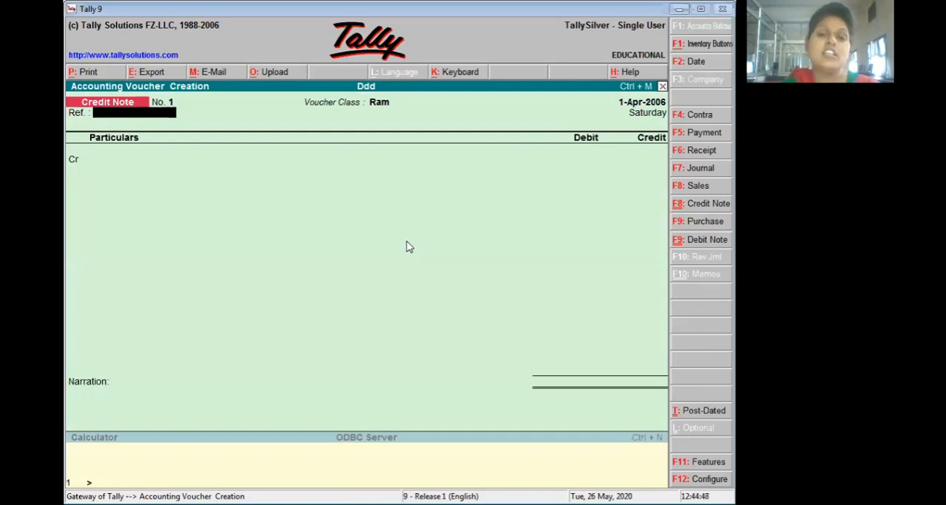
# - Set the credit note's voucher date to 1-12-2006
pyautogui.press('F2')
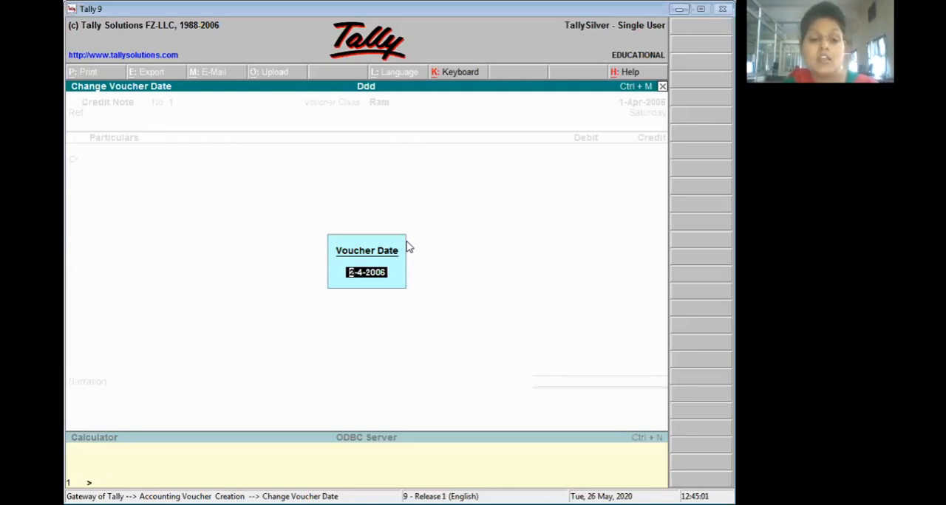
pyautogui.write('1-')
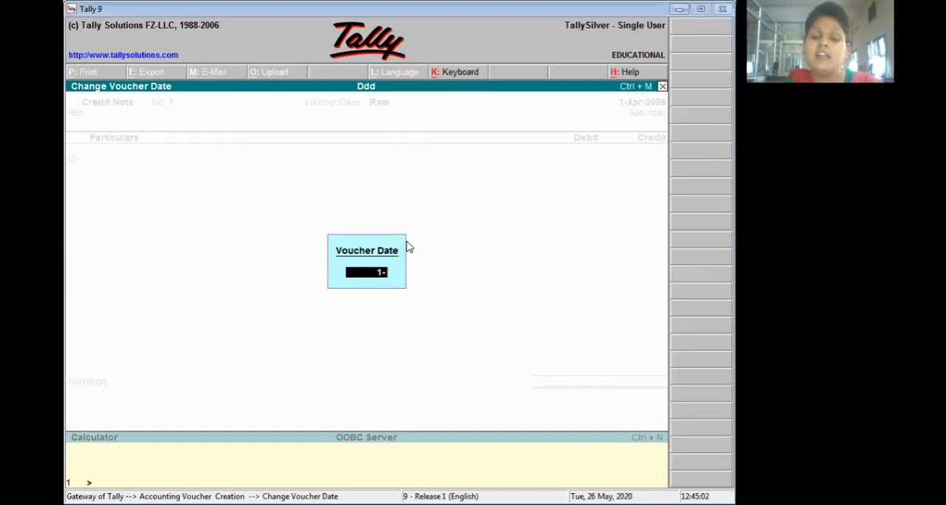
pyautogui.write('12')
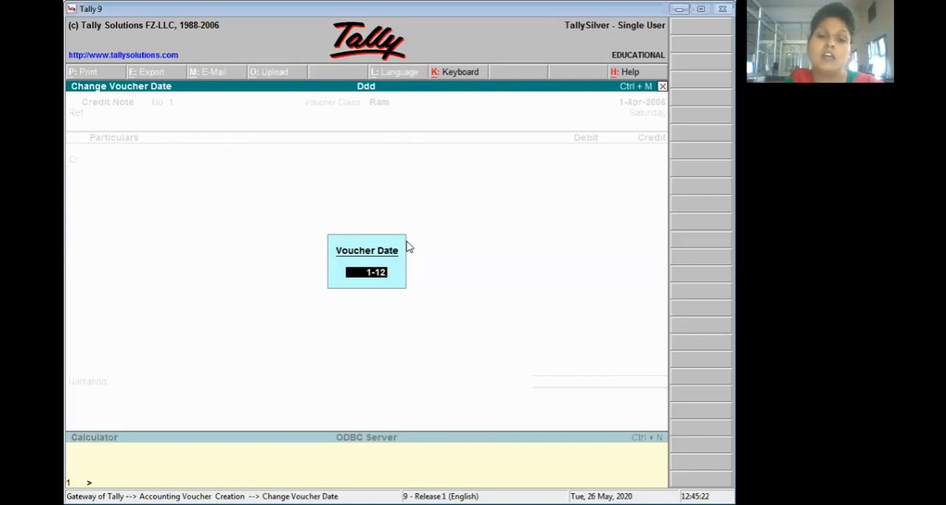
pyautogui.press('Return')
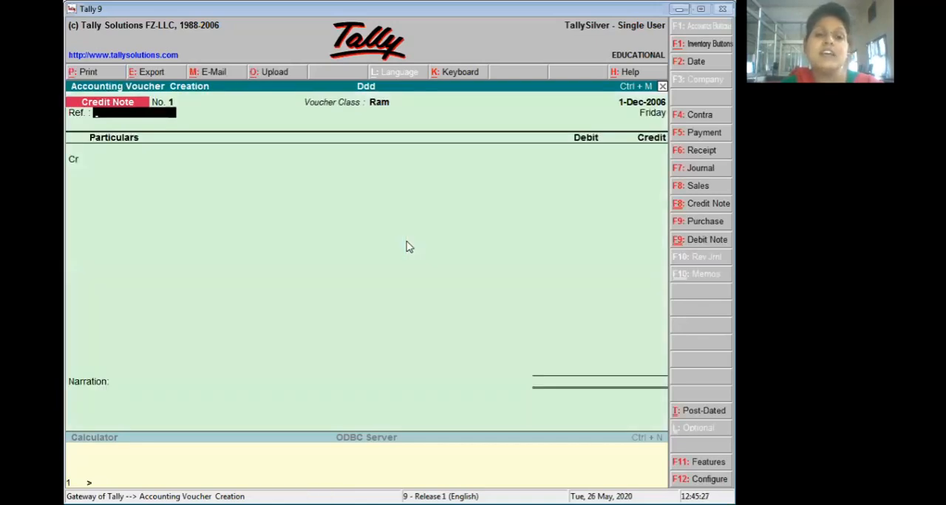
# - Change the period to run from 1-4-2006 to 1-12
pyautogui.hotkey('alt', 'F2')
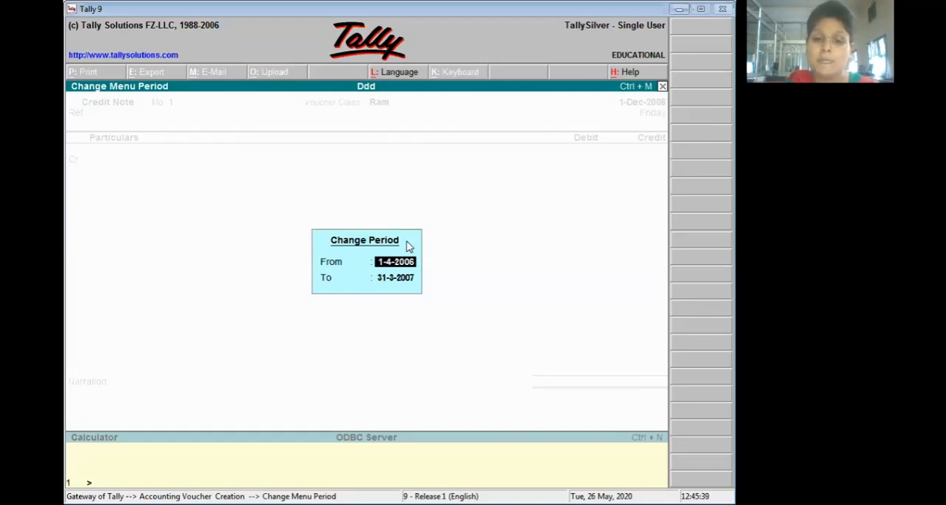
pyautogui.press('Return')
pyautogui.write('1-12')
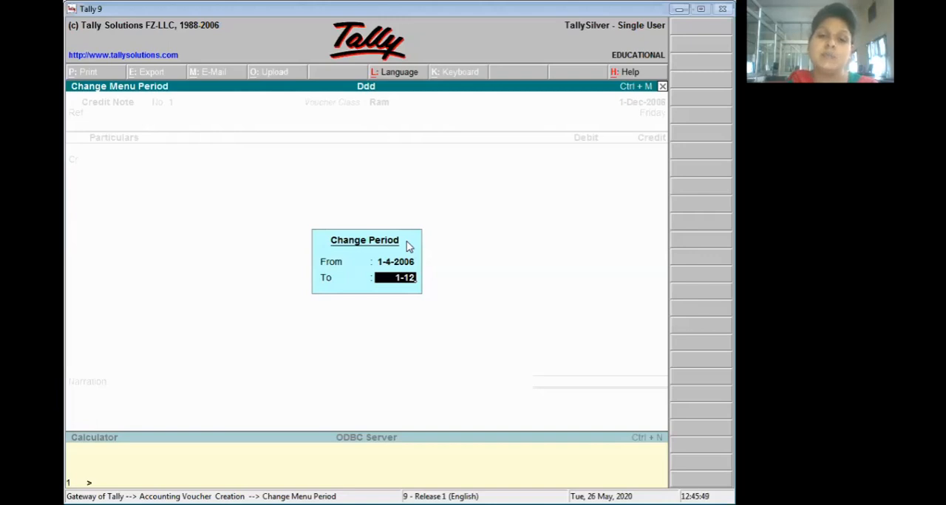
pyautogui.press('Return')
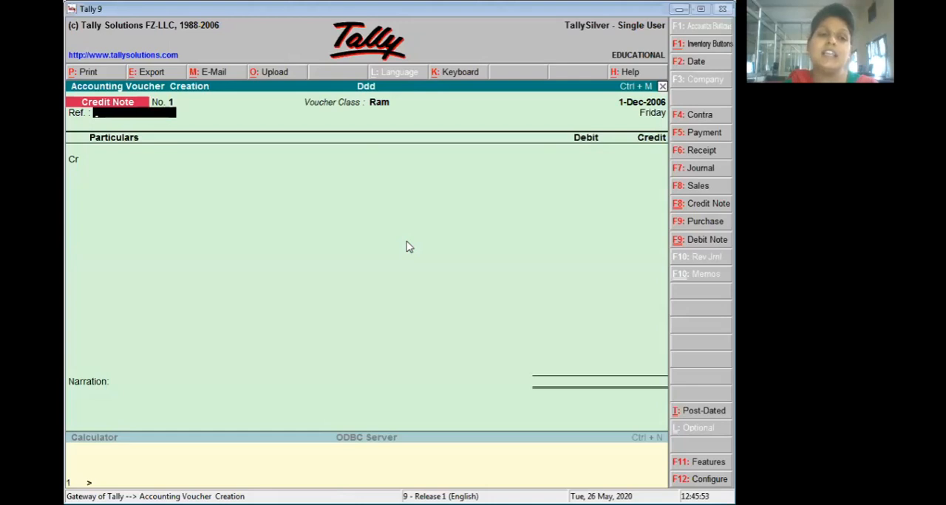
# - Enter reference 4 for the credit note and choose Ra as the credited ledger
pyautogui.write('4')
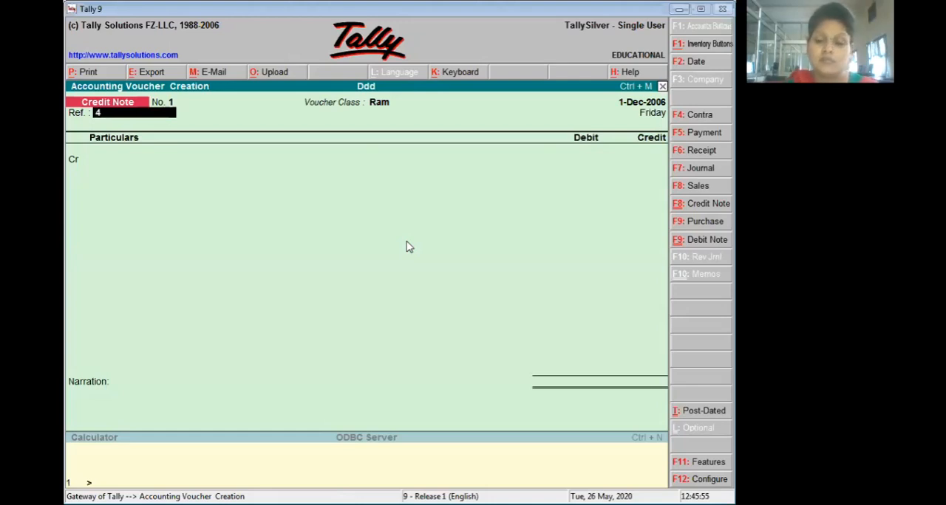
pyautogui.press('Return')
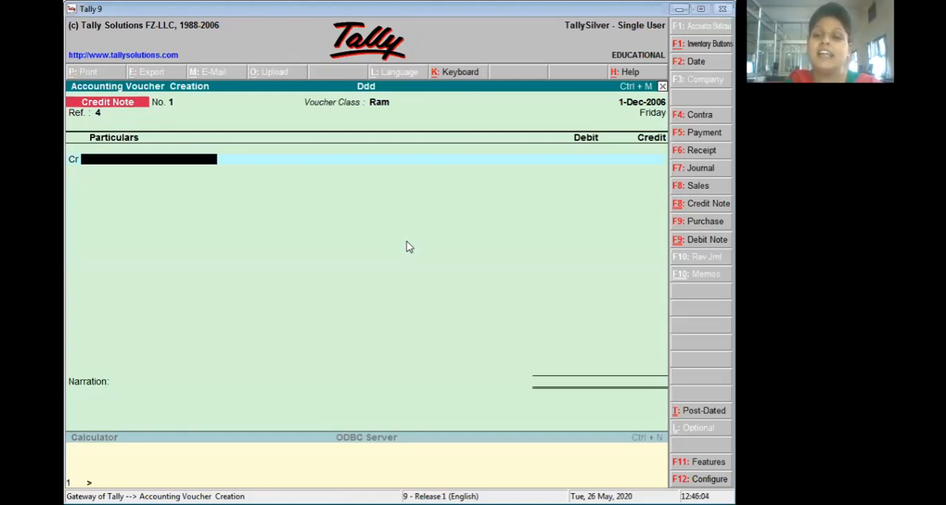
pyautogui.press('Return')
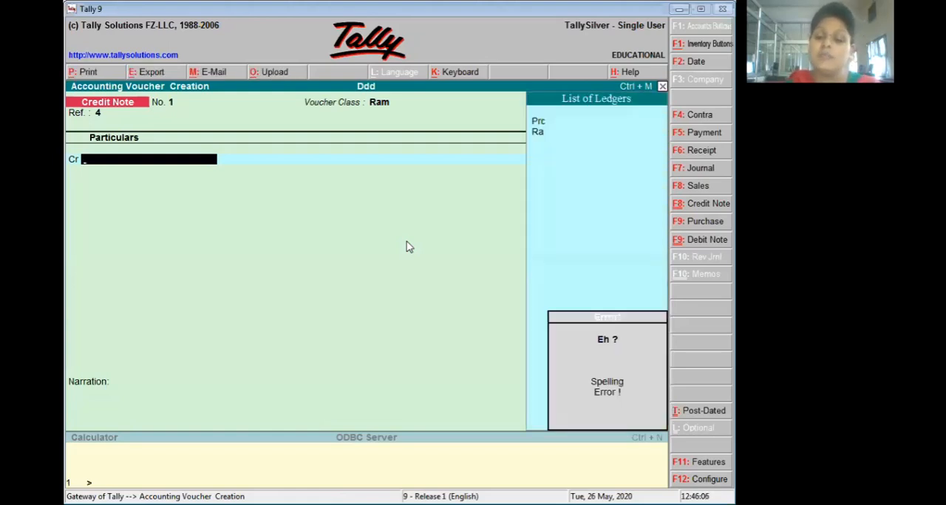
pyautogui.press('Down')
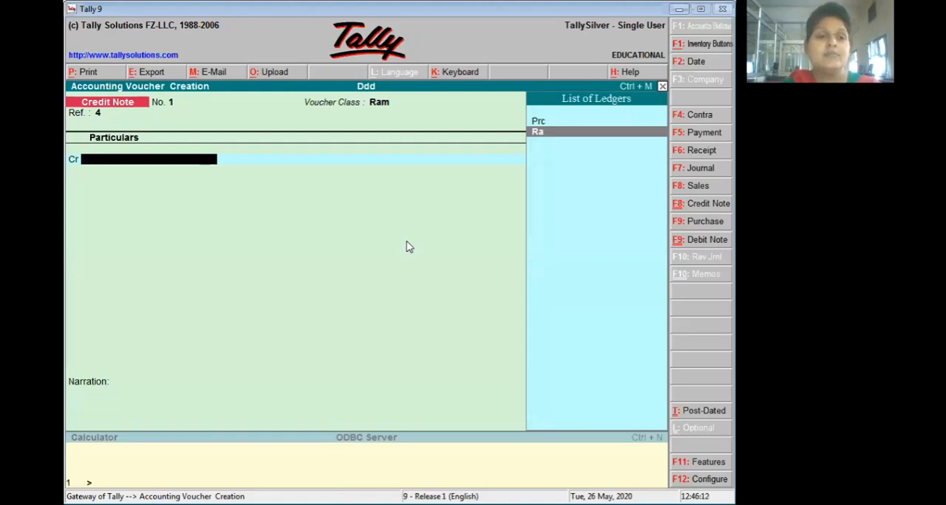
pyautogui.press('Return')
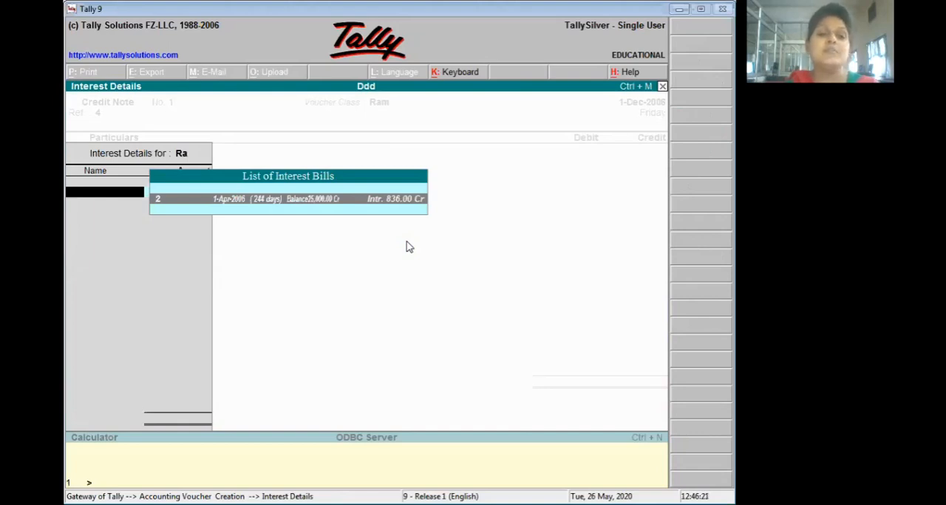
# - Select interest bill 2 of 1-Apr-2006 for Ra, accept its 836.00 credit amount, and open the bill-wise details
pyautogui.press('Return')
pyautogui.press('Return')
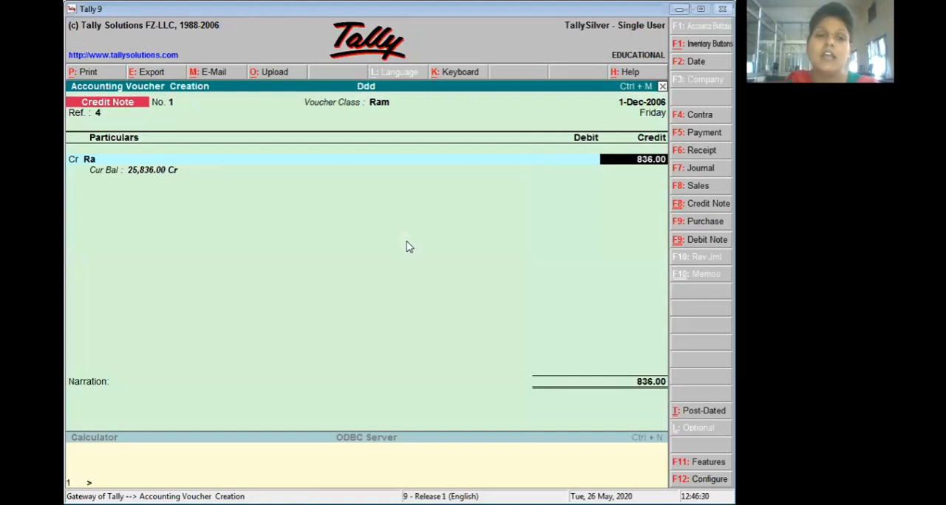
pyautogui.press('Return')
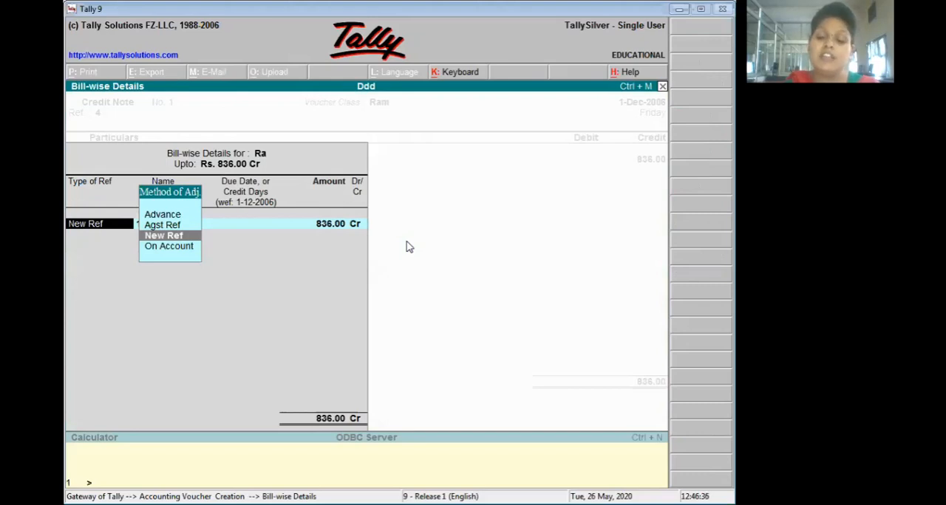
# - Allocate the 836.00 credit to a new reference named Bb with due date 1-4
pyautogui.press('Return')
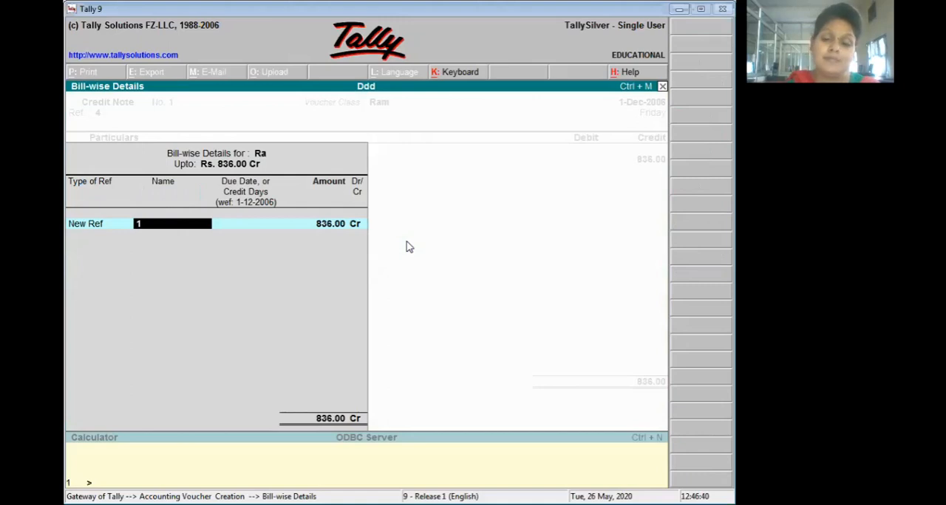
pyautogui.write('Bb')
pyautogui.press('Return')
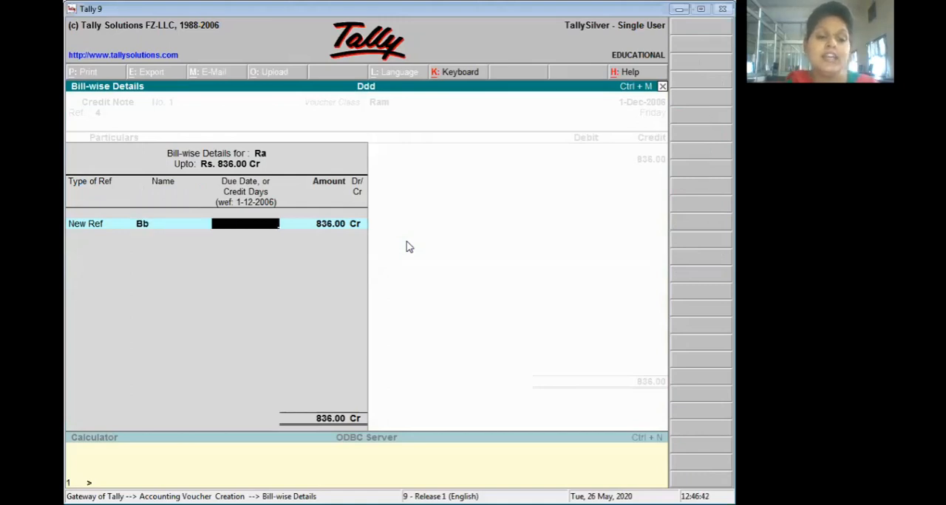
pyautogui.write('1-')
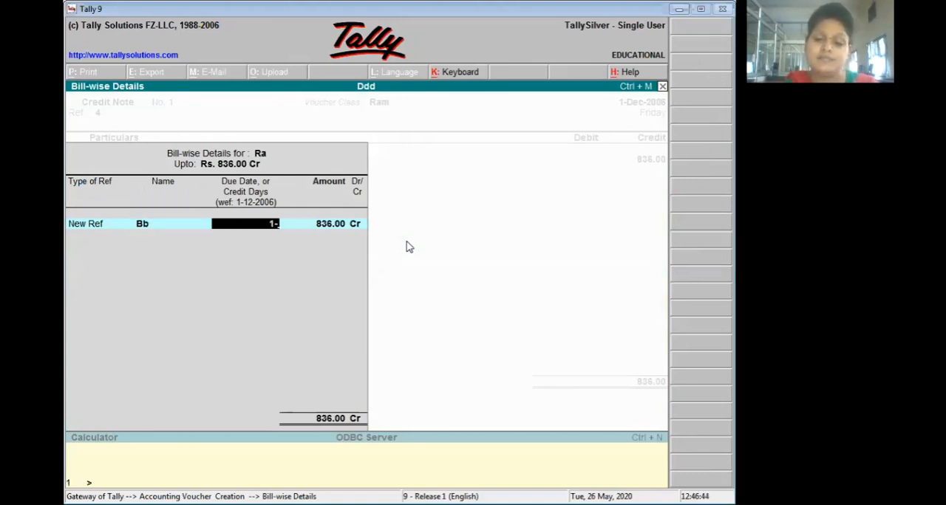
pyautogui.write('4')
pyautogui.press('Return')
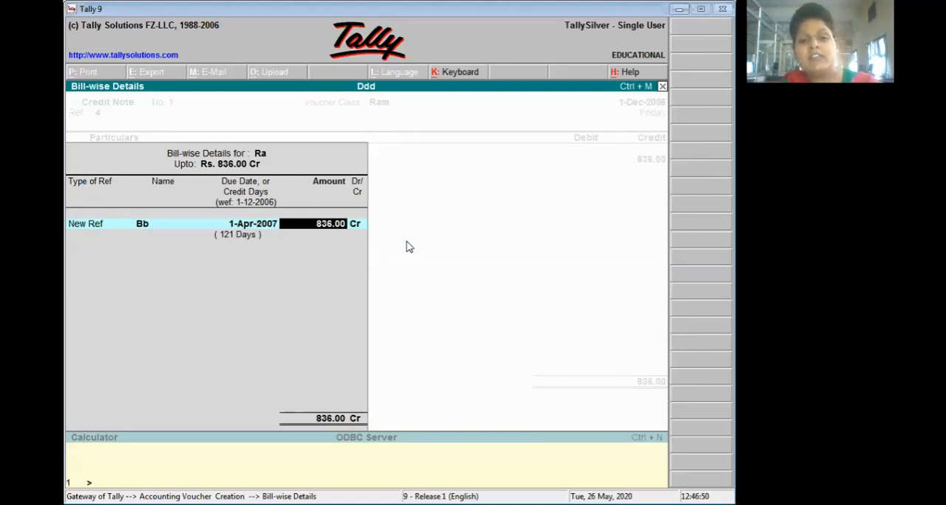
pyautogui.press('Return')
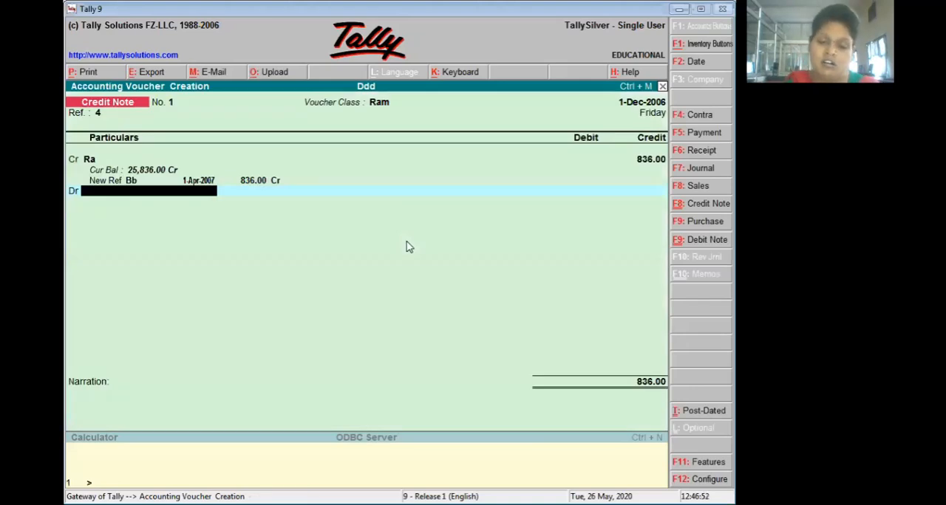
# - Debit the Prc ledger 836.00 without inventory allocations, save the credit note, and leave voucher entry
pyautogui.write('P')
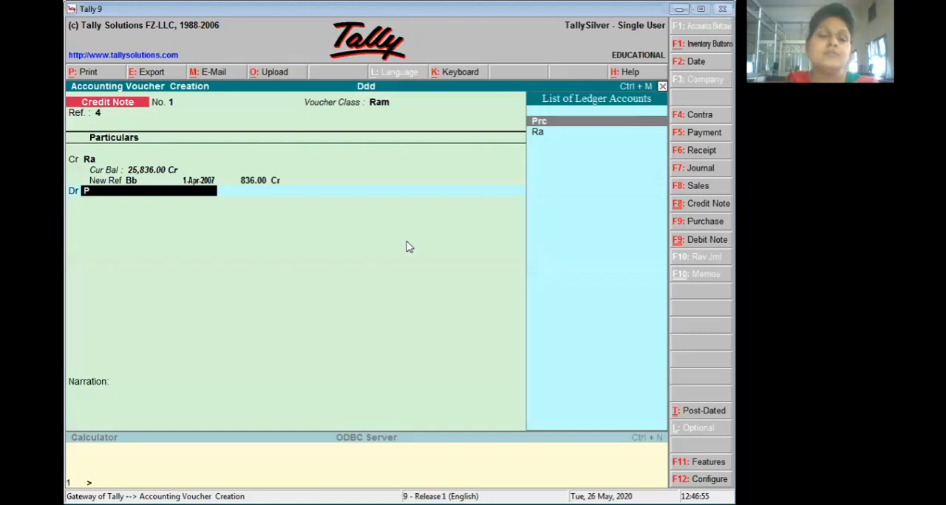
pyautogui.press('Return')
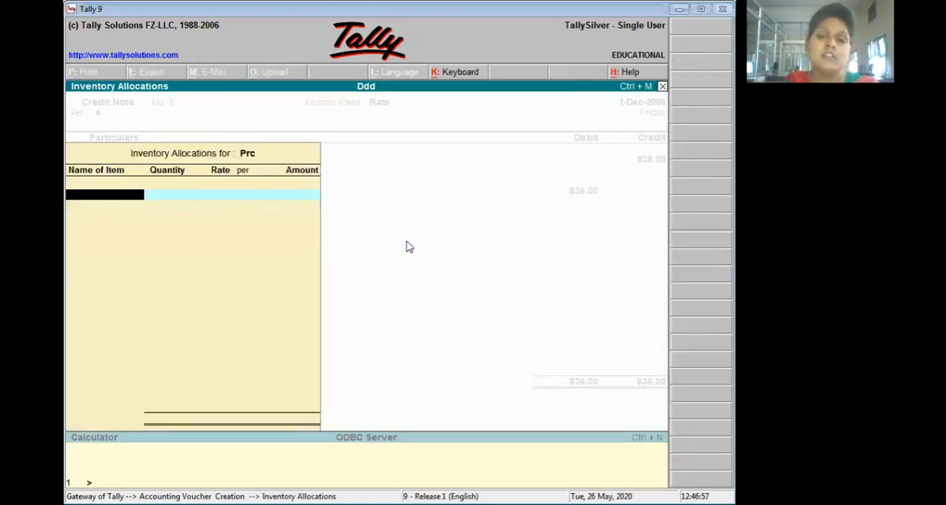
pyautogui.press('Escape')
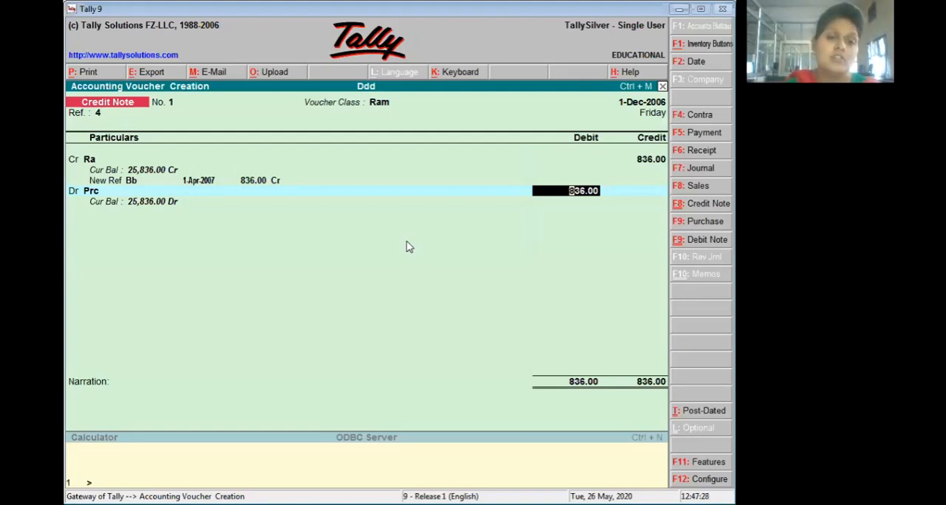
pyautogui.hotkey('ctrl', 'a')
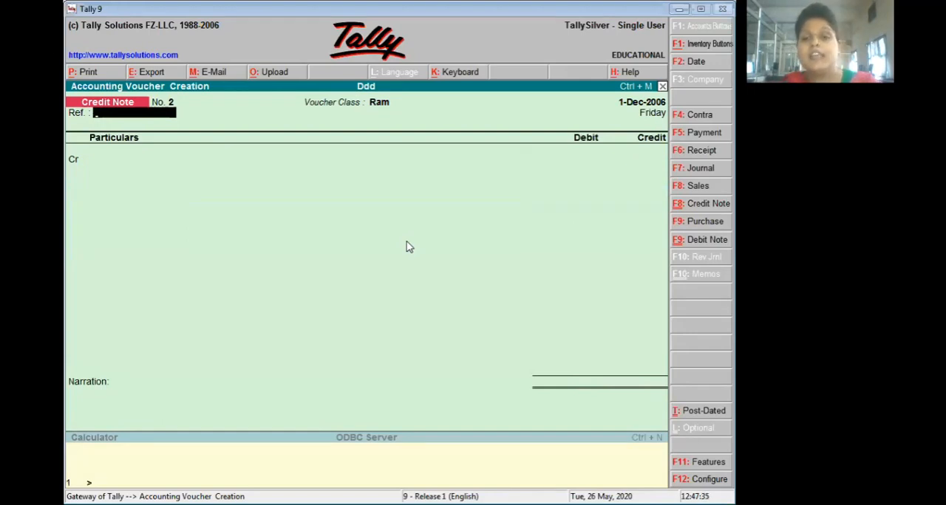
pyautogui.press('Escape')
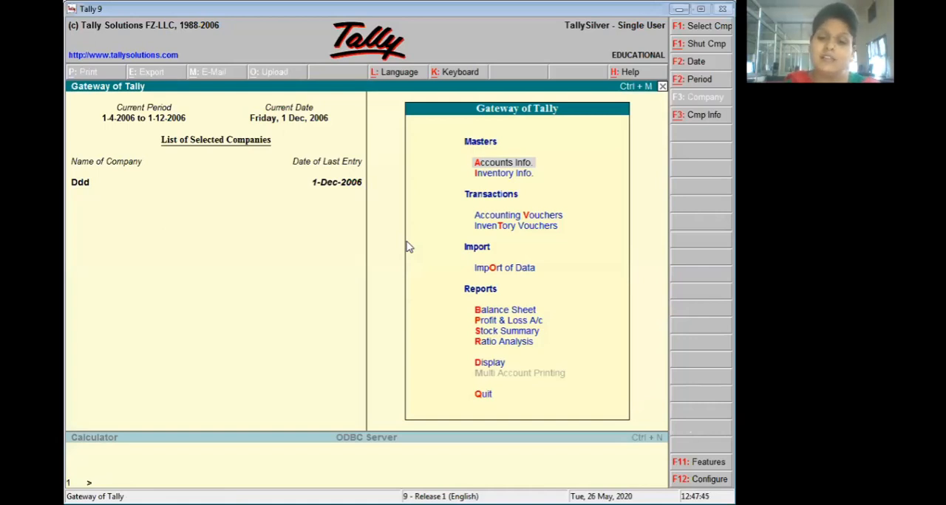
# - Display the Interest Payable report from the interest calculations in the statements of accounts
pyautogui.press('r')
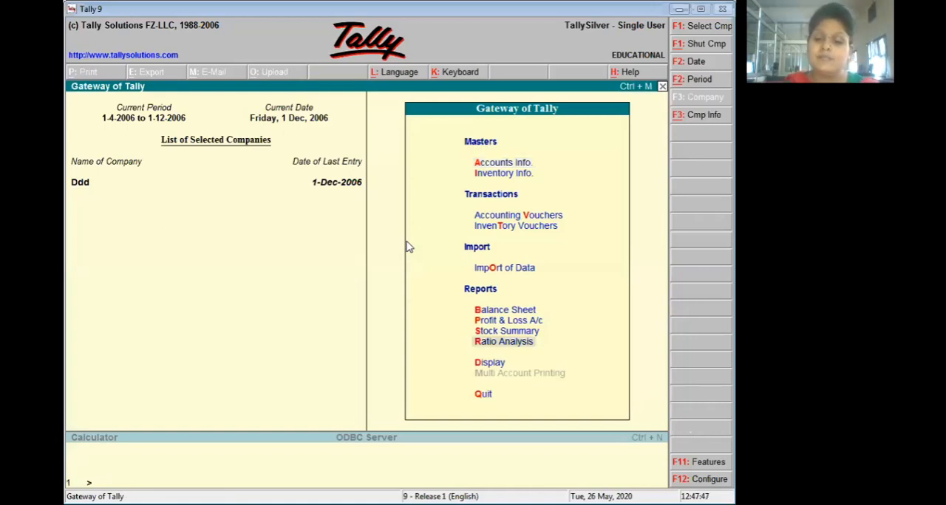
pyautogui.press('Down')
pyautogui.press('Return')
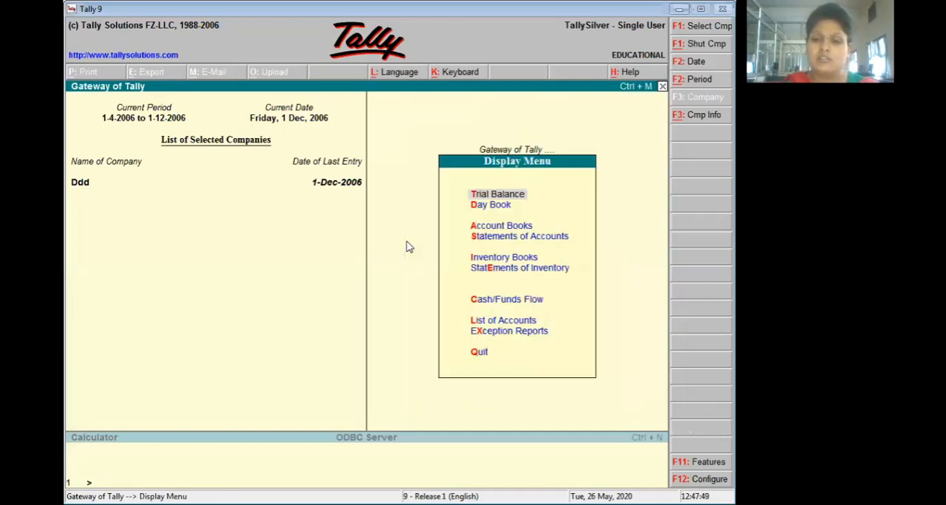
pyautogui.press('Down')
pyautogui.press('Down')
pyautogui.press('Down')
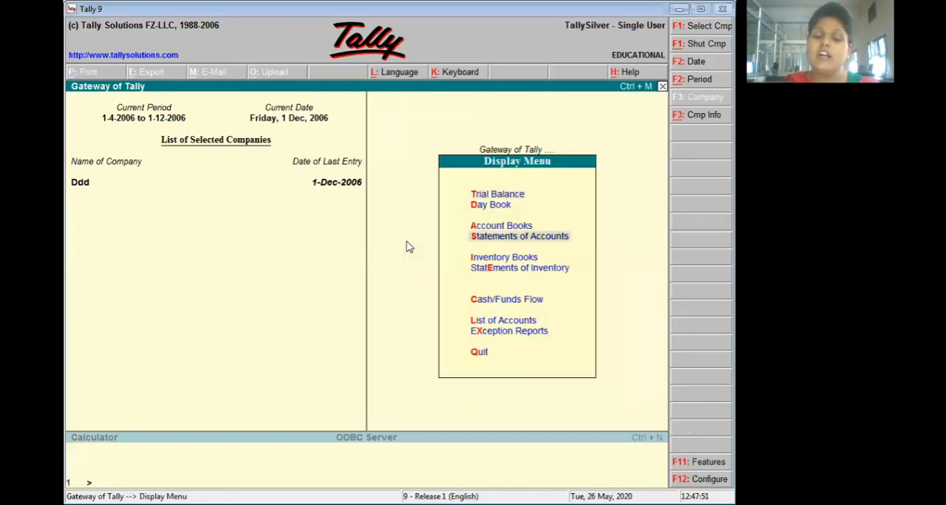
pyautogui.press('Return')
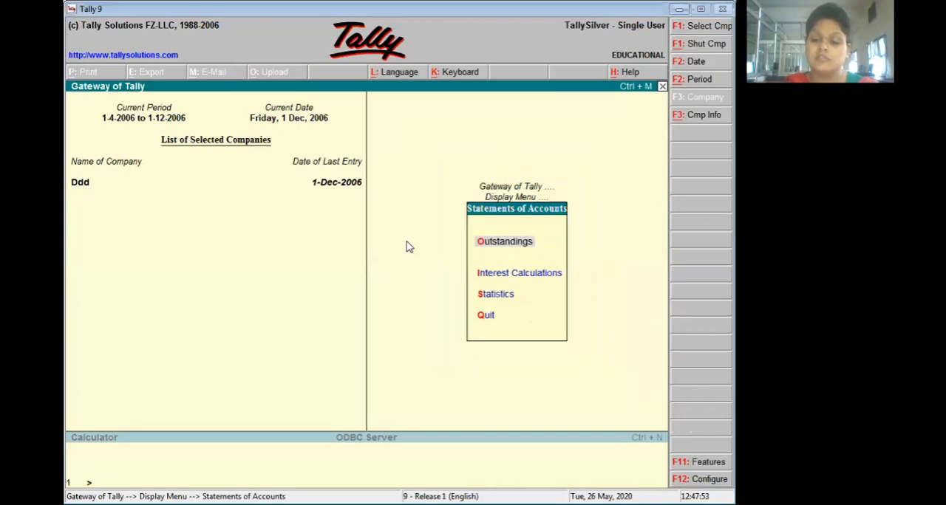
pyautogui.press('Down')
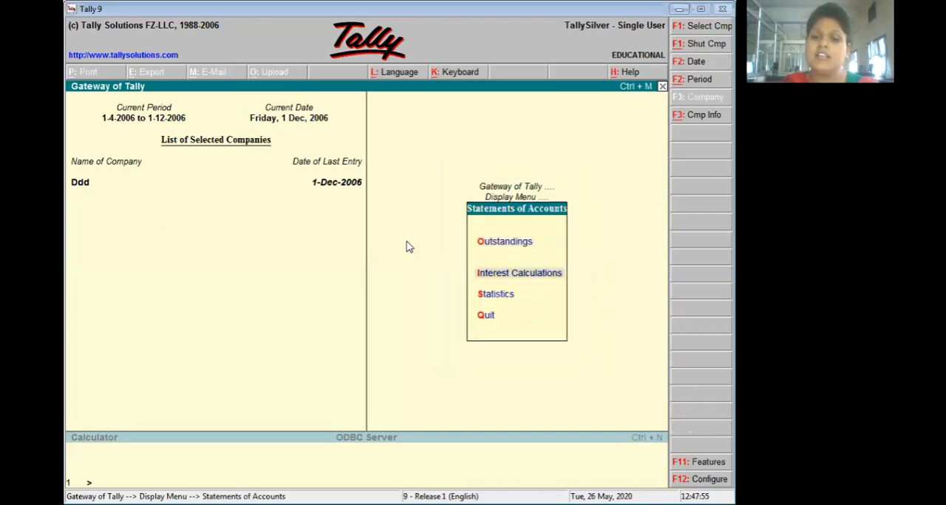
pyautogui.press('Return')
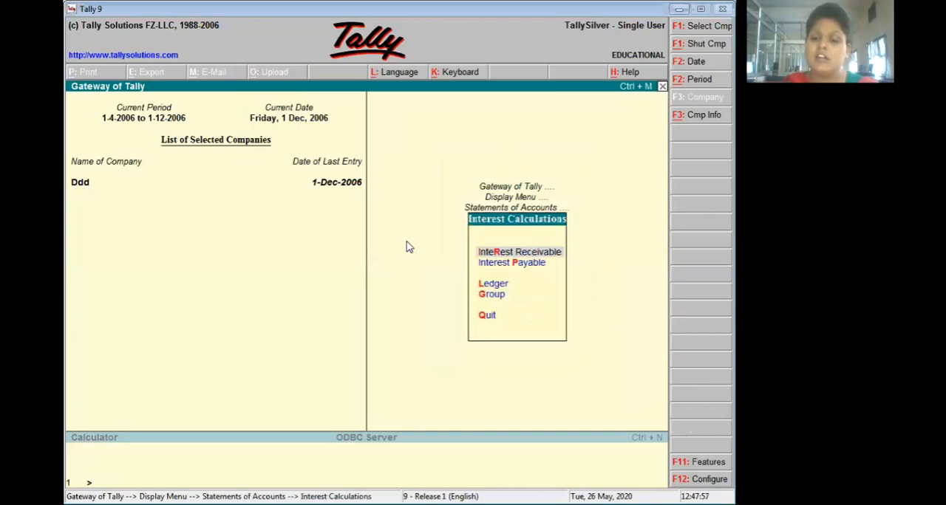
pyautogui.press('Down')
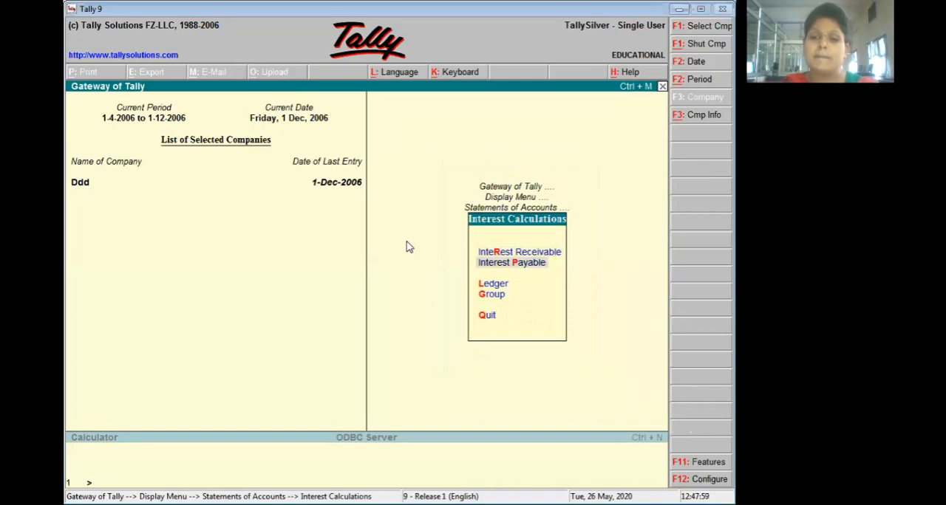
pyautogui.press('Return')
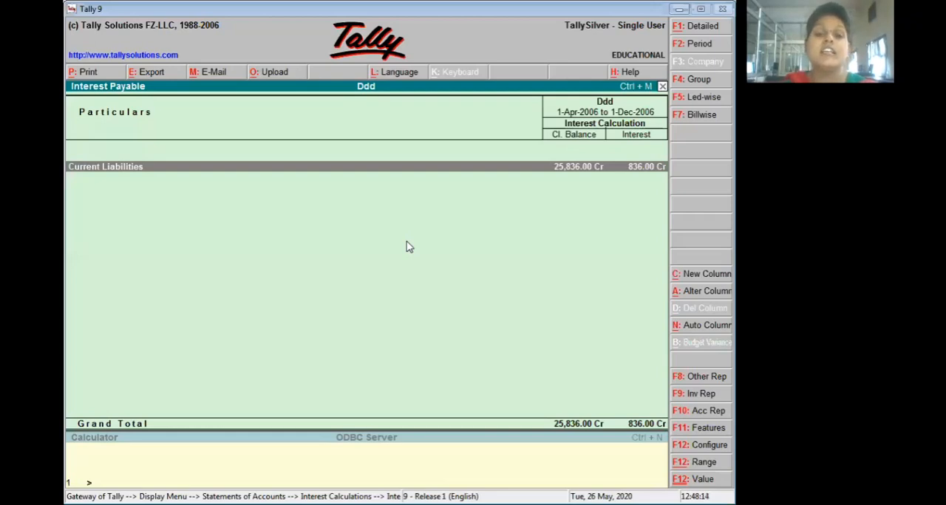
# - Drill down through Current Liabilities and Sundry Creditors to examine Ra's detailed ledger interest, and return to the Gateway of Tally
pyautogui.press('Return')
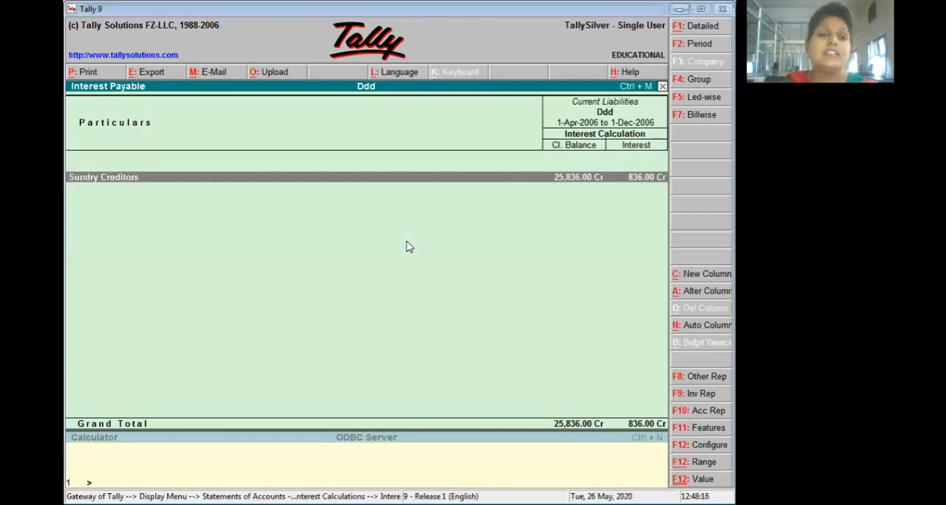
pyautogui.press('Return')
pyautogui.hotkey('shift', 'Return')
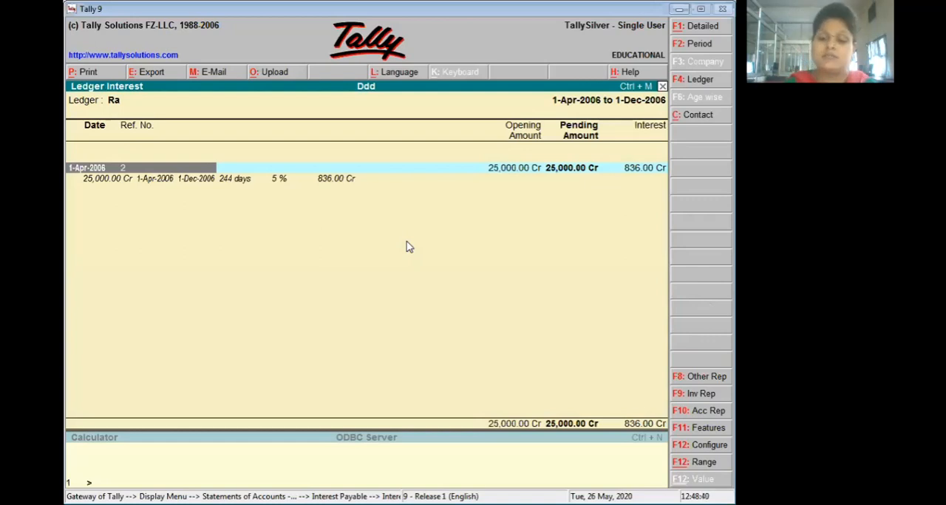
pyautogui.hotkey('alt', 'F1')
pyautogui.hotkey('alt', 'F1')
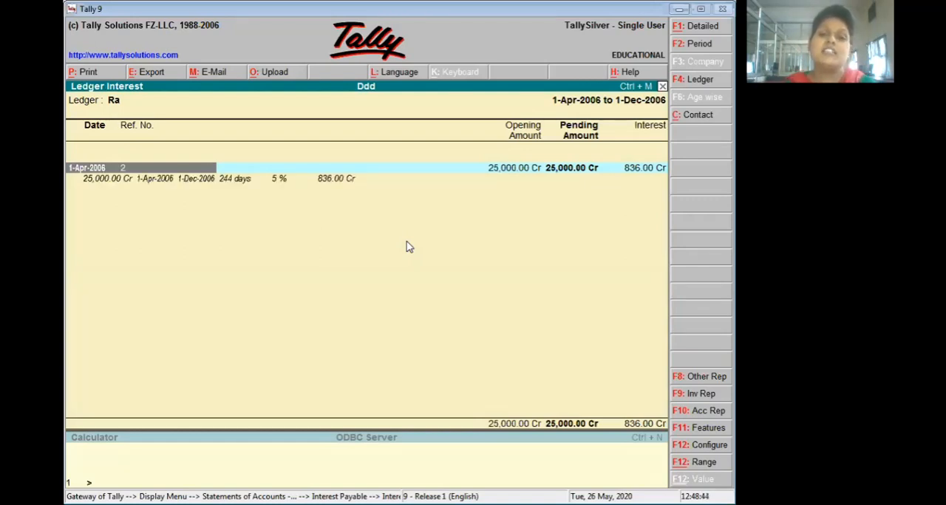
pyautogui.press('Escape')
pyautogui.press('Escape')
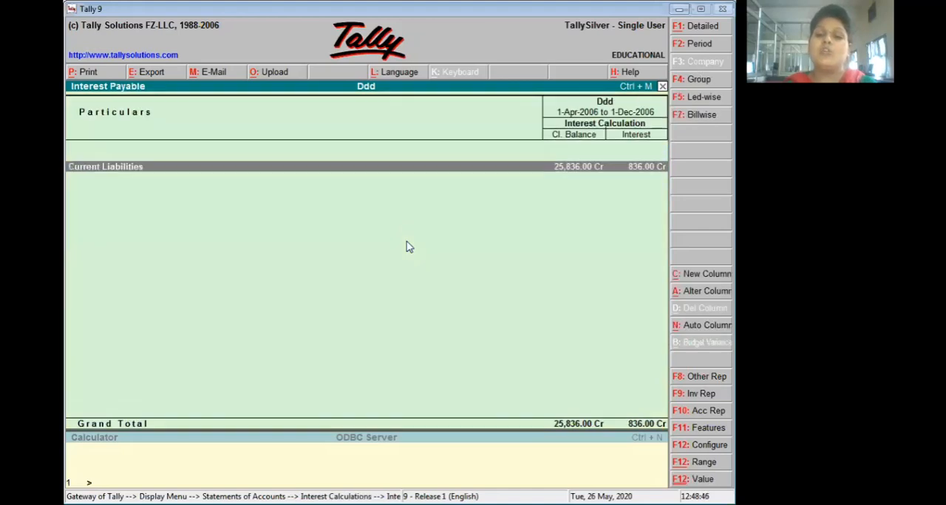
pyautogui.press('Escape')
pyautogui.press('Escape')
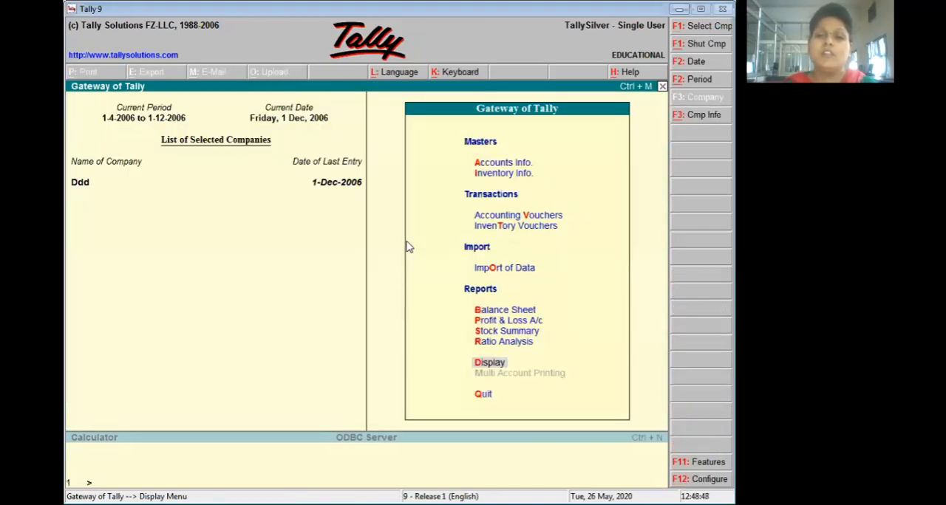